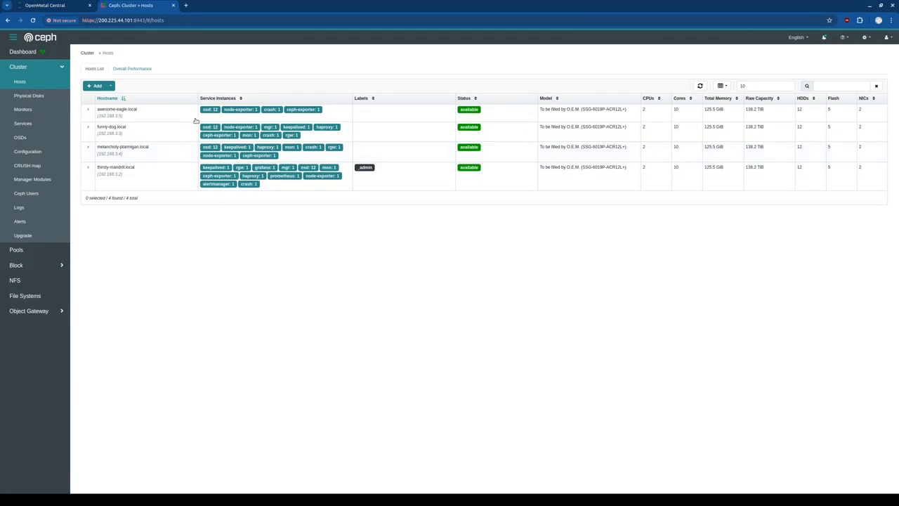
Step: Review the cluster's physical disks, OSDs, Ceph users, logs and upgrade pages
click(31, 98)
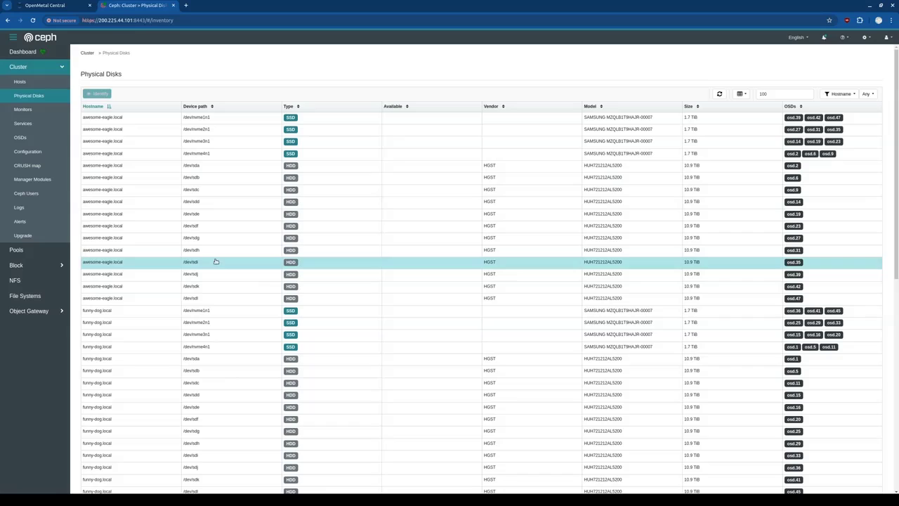
click(31, 138)
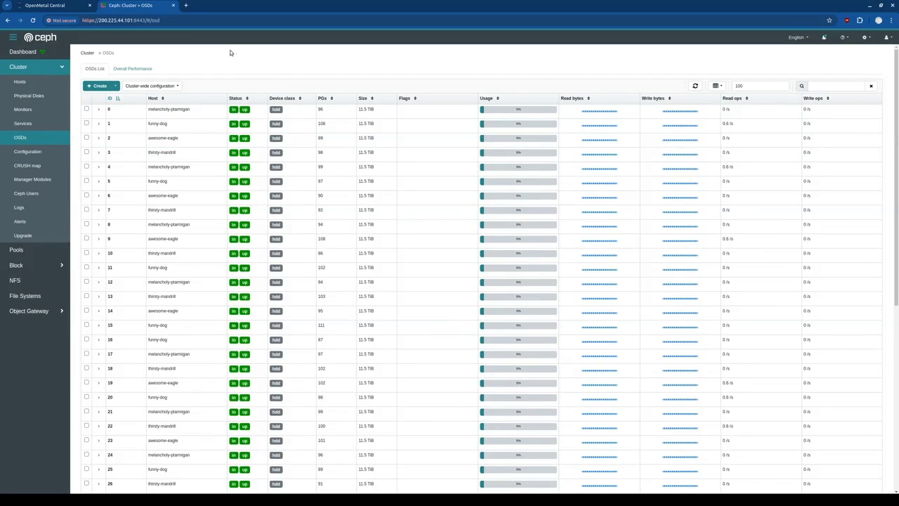
click(27, 196)
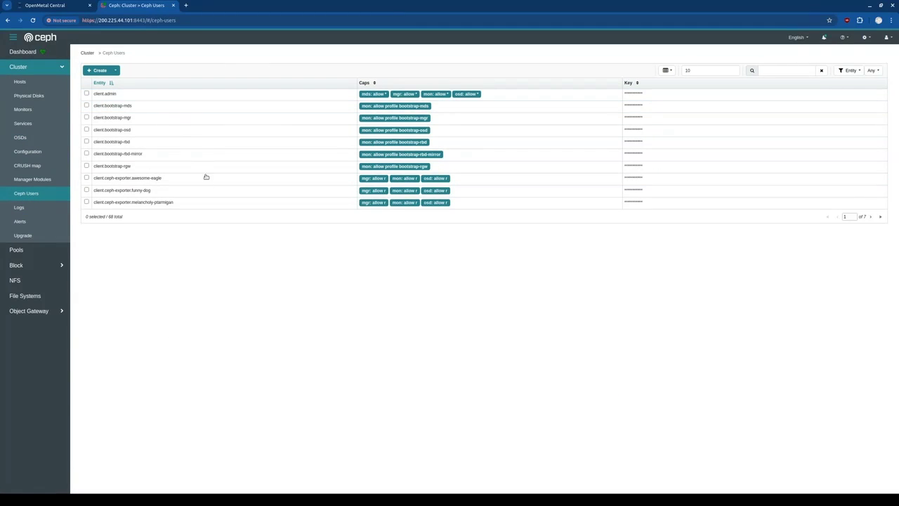
click(31, 208)
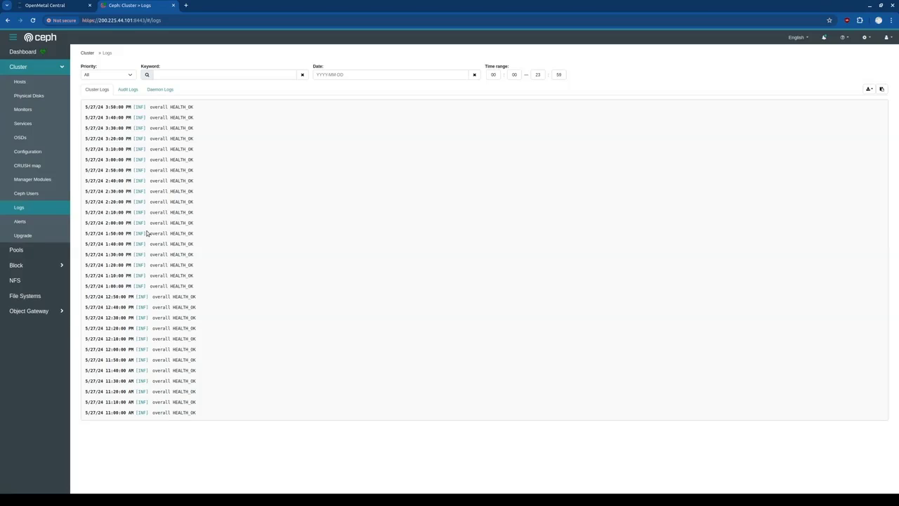
click(27, 235)
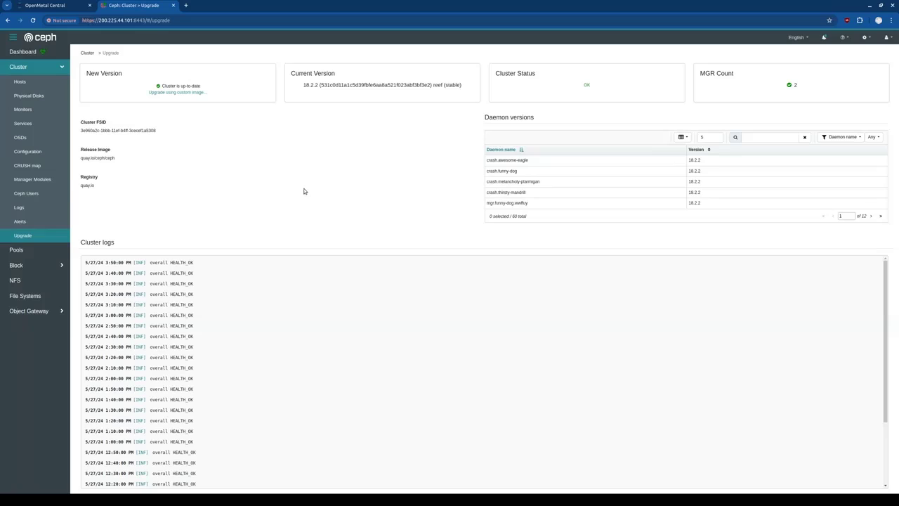
Step: Review the overall performance of the storage pools, including the usable free space of default.rgw.buckets.data
click(28, 249)
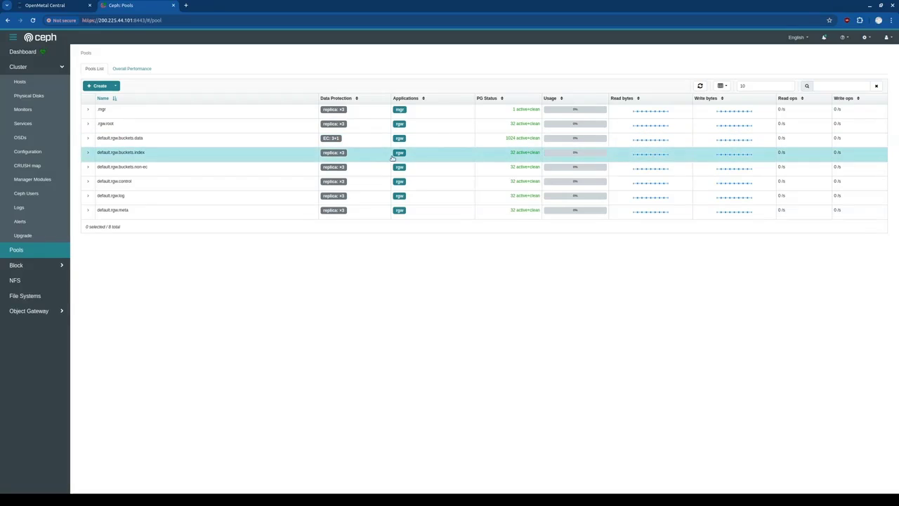
click(135, 68)
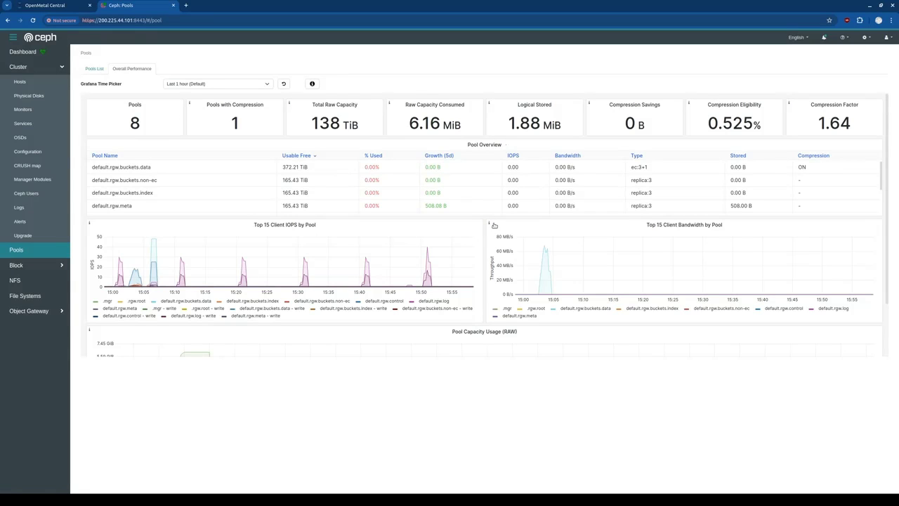
scroll(328, 177, down, 2)
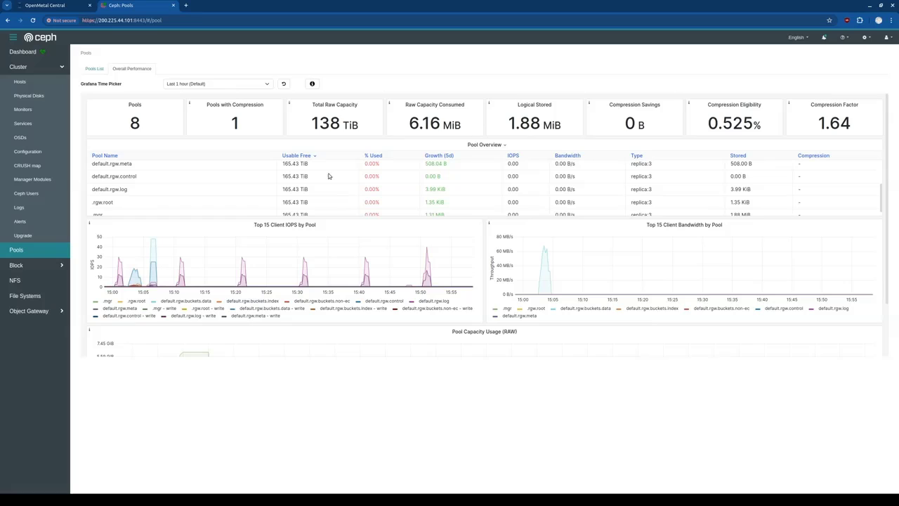
scroll(257, 194, up, 2)
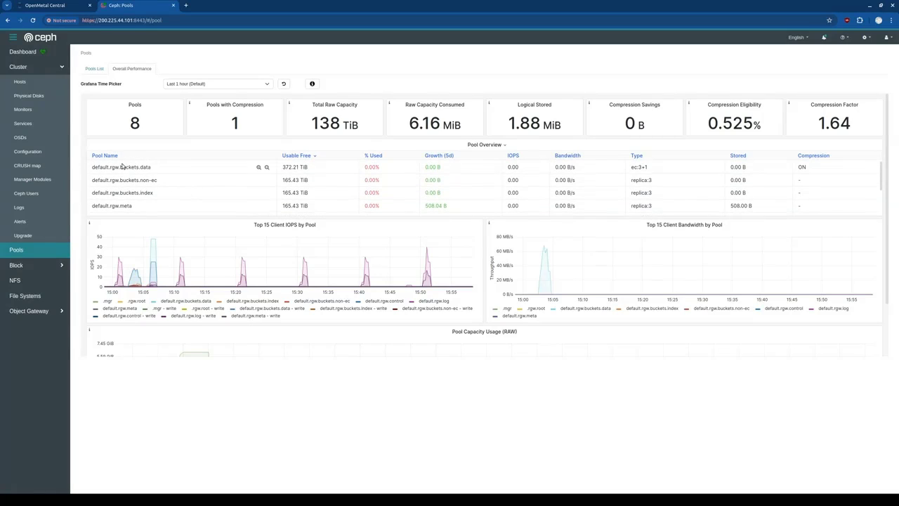
drag(122, 168, 153, 170)
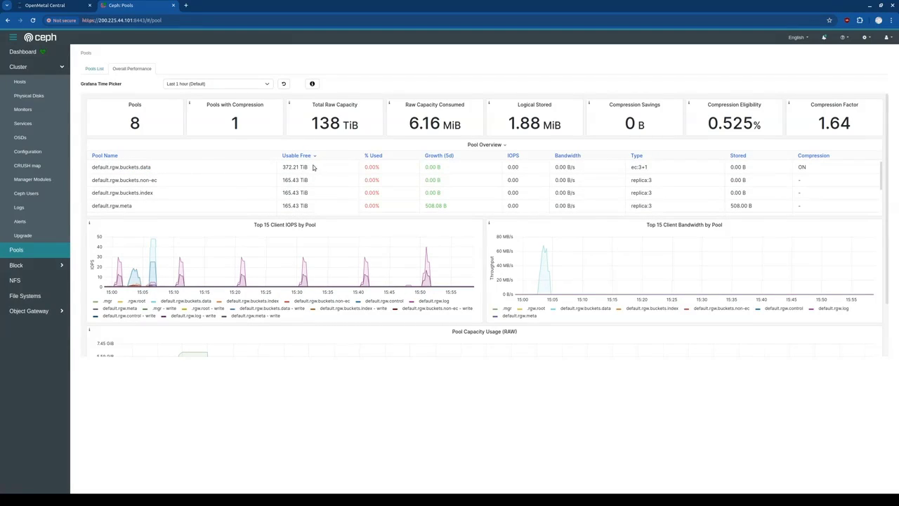
drag(283, 167, 307, 169)
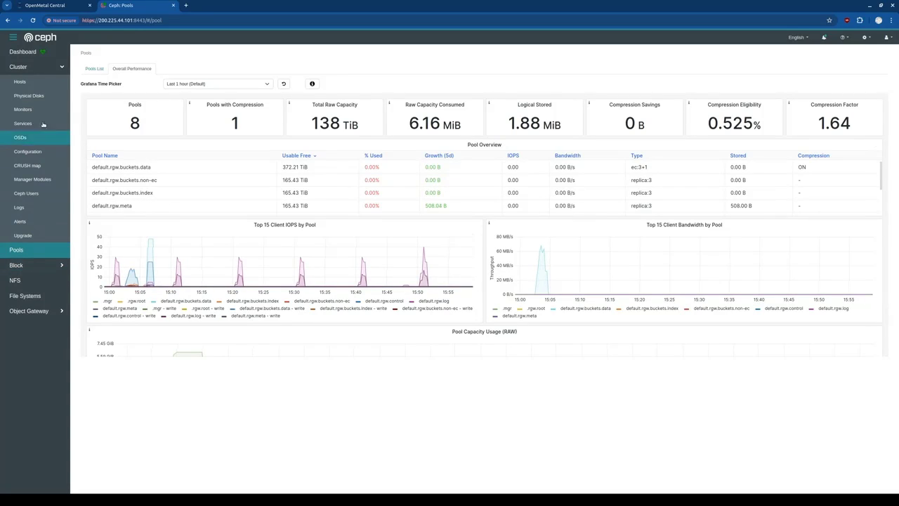
Step: Collapse the Cluster section and examine the Object Gateway overview
click(28, 67)
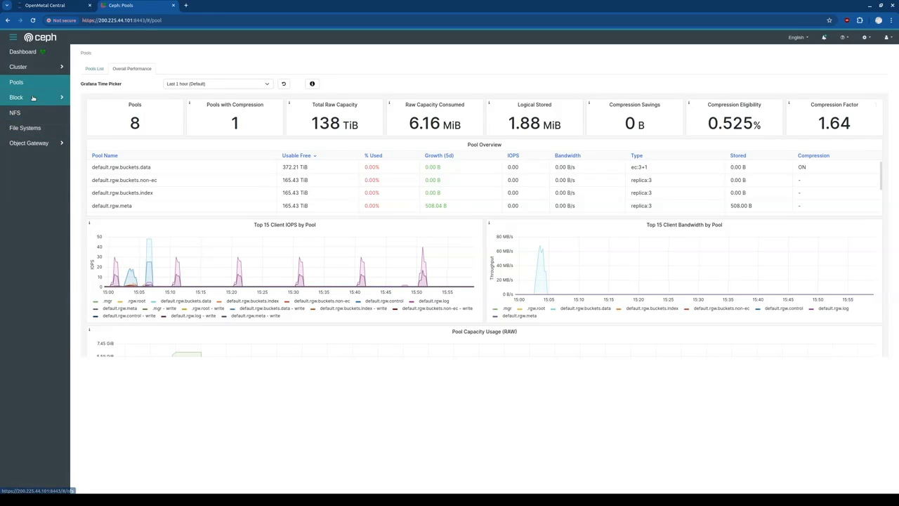
click(44, 143)
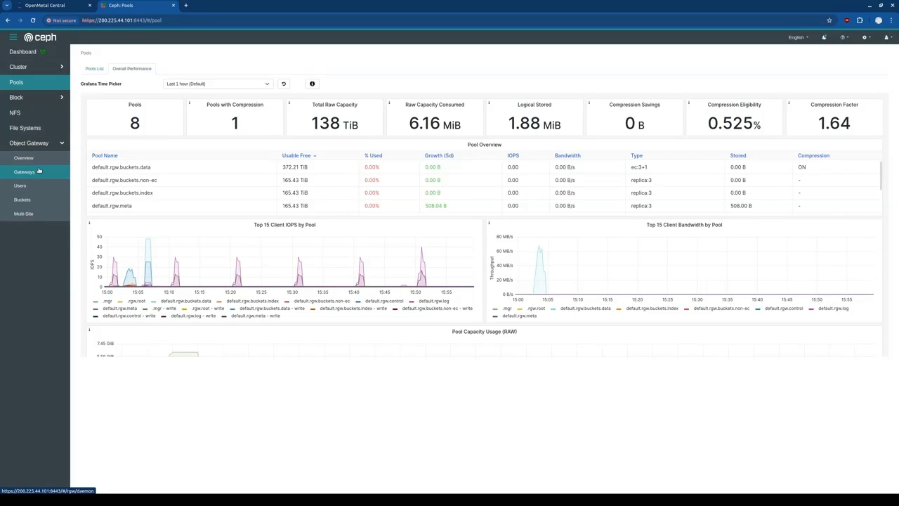
click(24, 158)
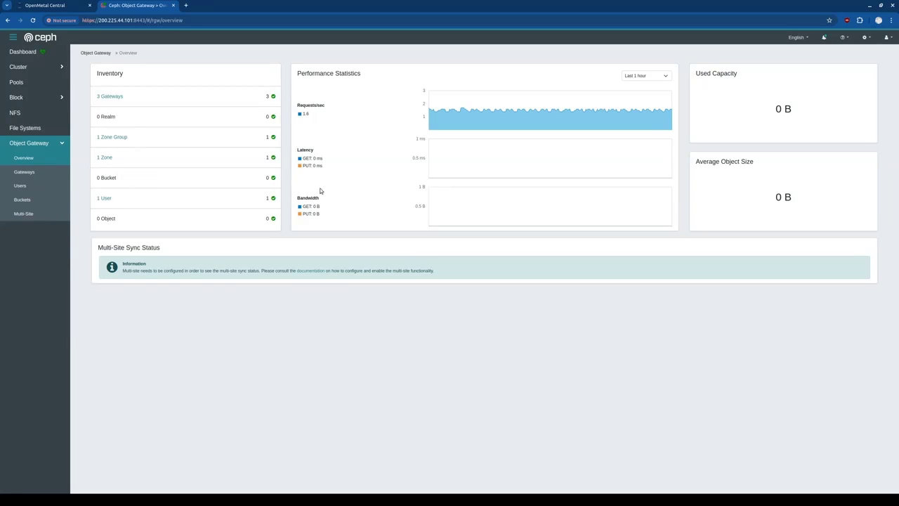
Step: Create an Object Gateway user with the user ID omi-test and the full name OMI
click(22, 186)
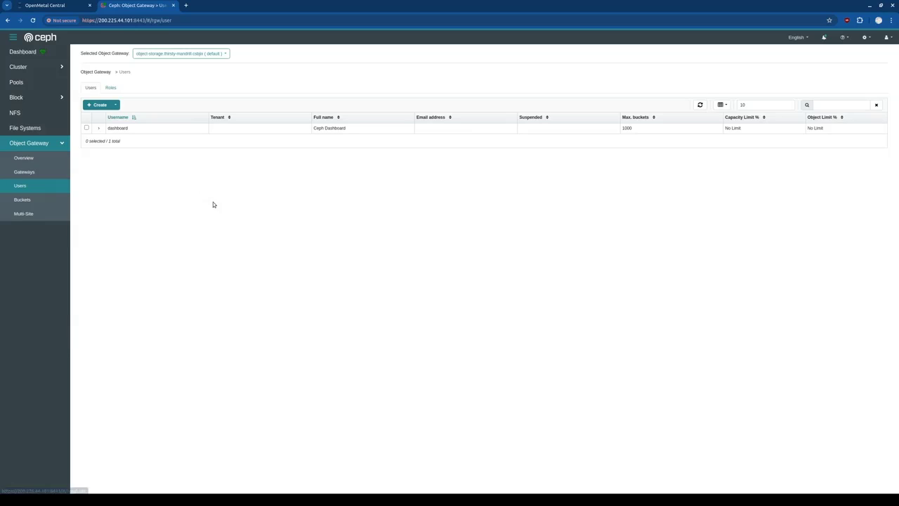
click(100, 105)
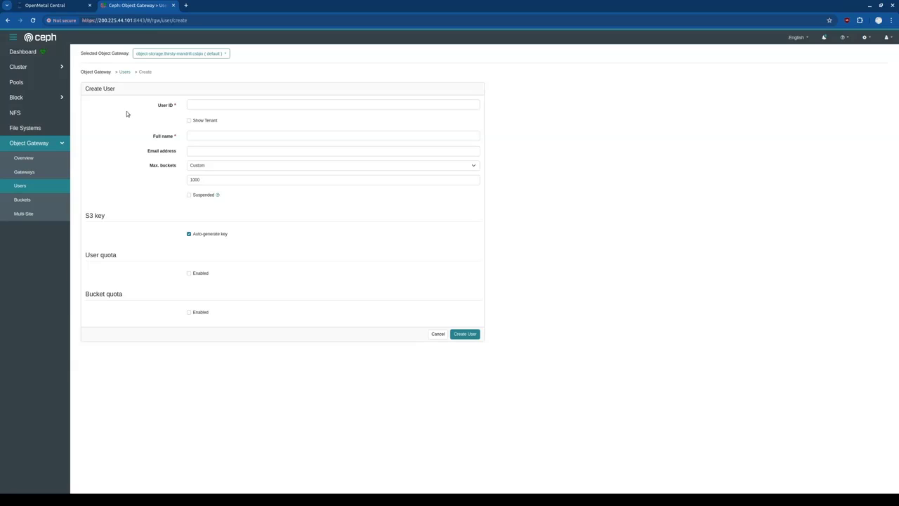
click(223, 107)
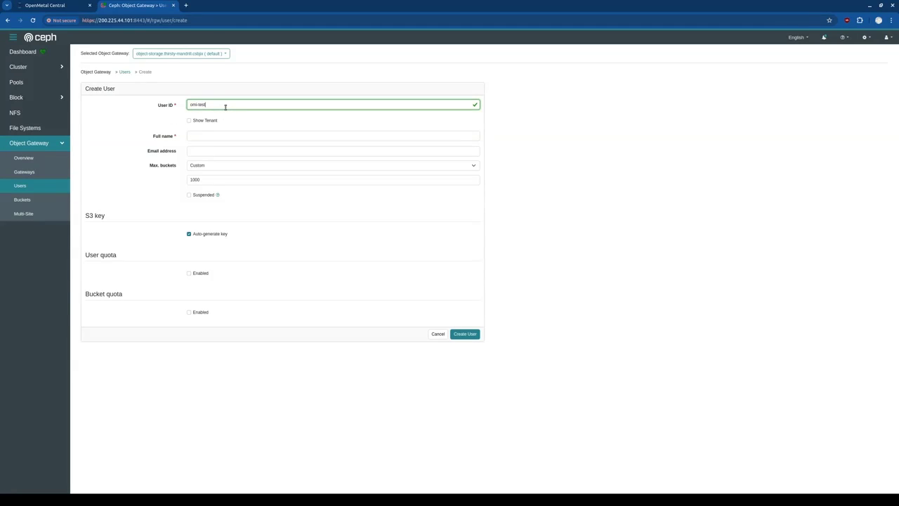
click(237, 136)
text(OMI)
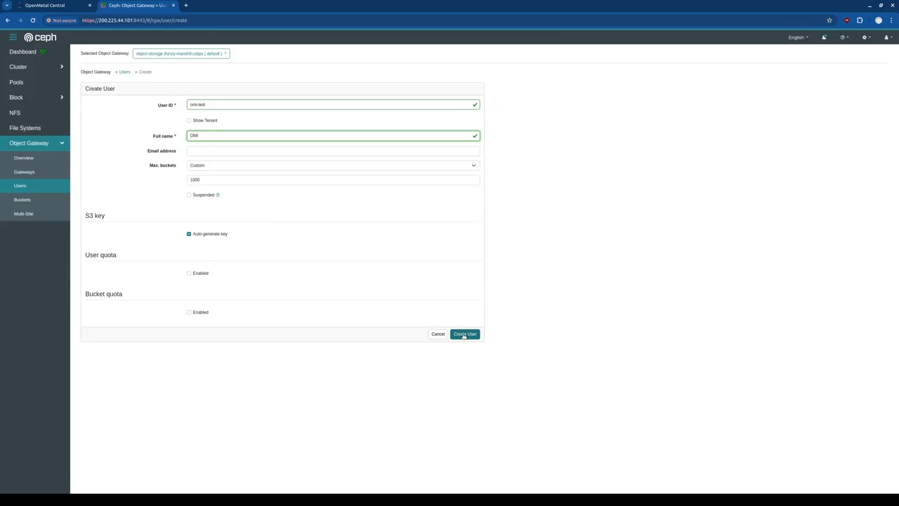
click(464, 335)
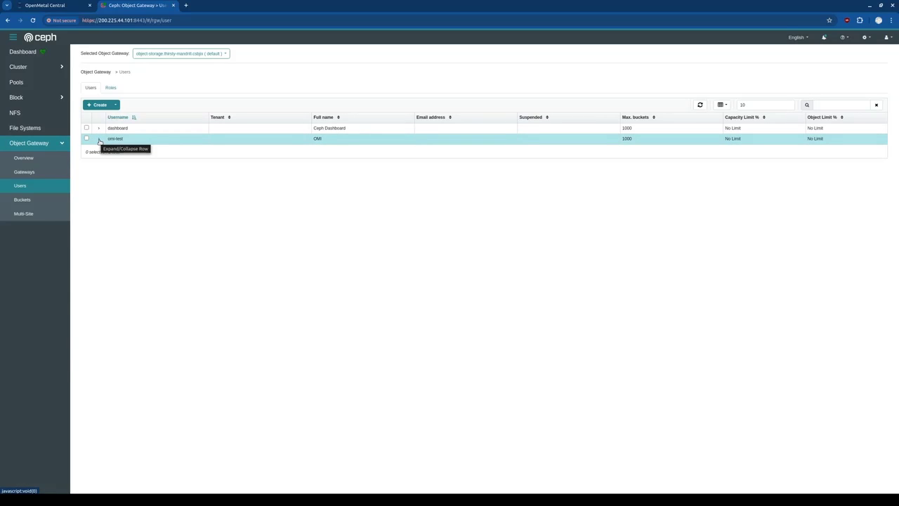
Step: Check the Object Gateway buckets, then expand the omi-test user's details and show its S3 key
click(31, 202)
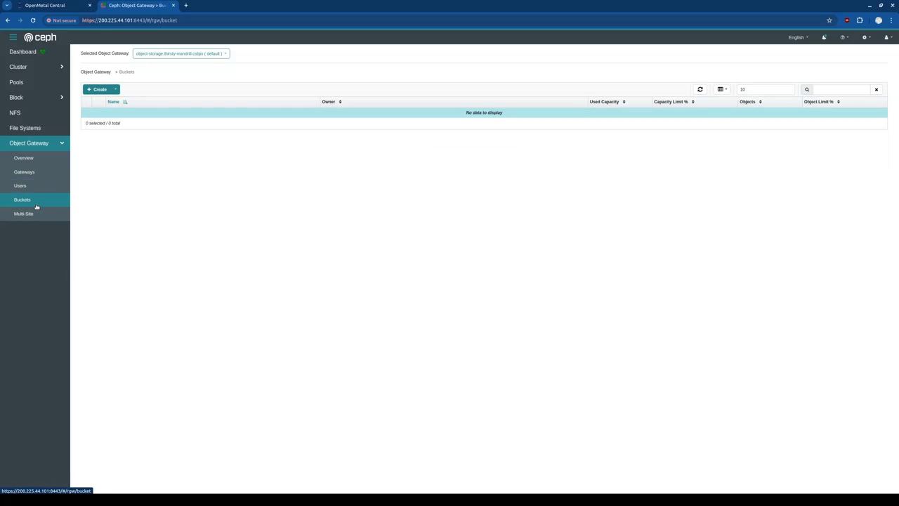
click(39, 190)
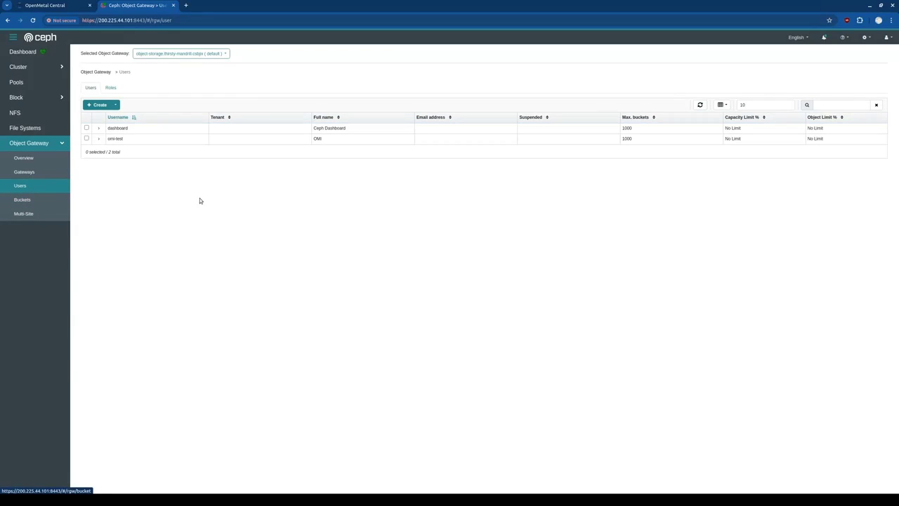
click(99, 139)
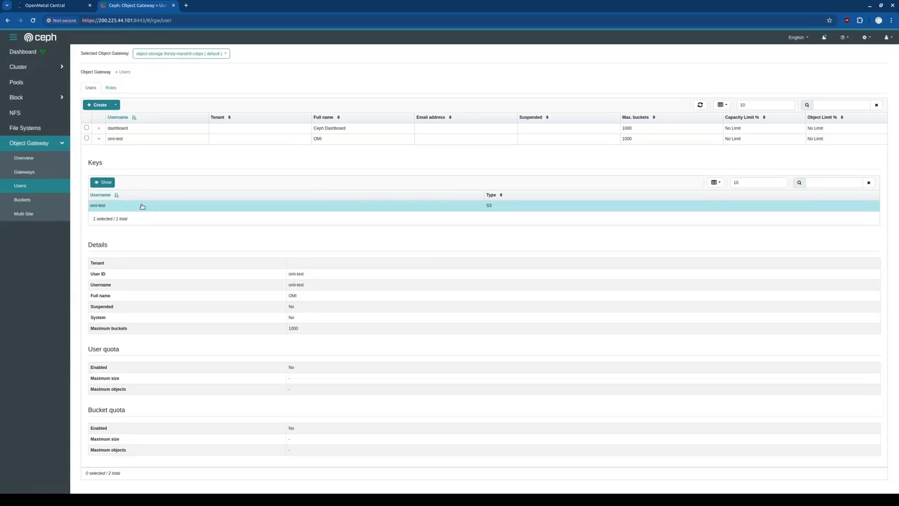
click(473, 205)
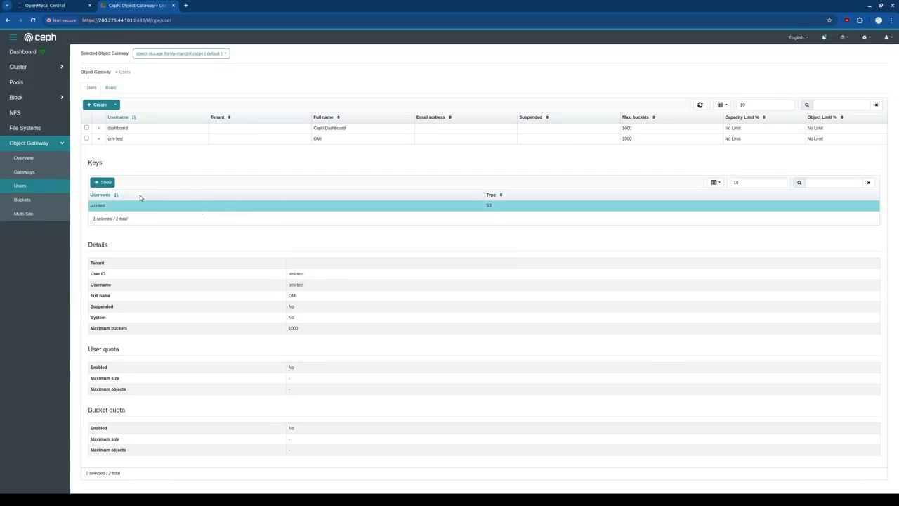
click(103, 183)
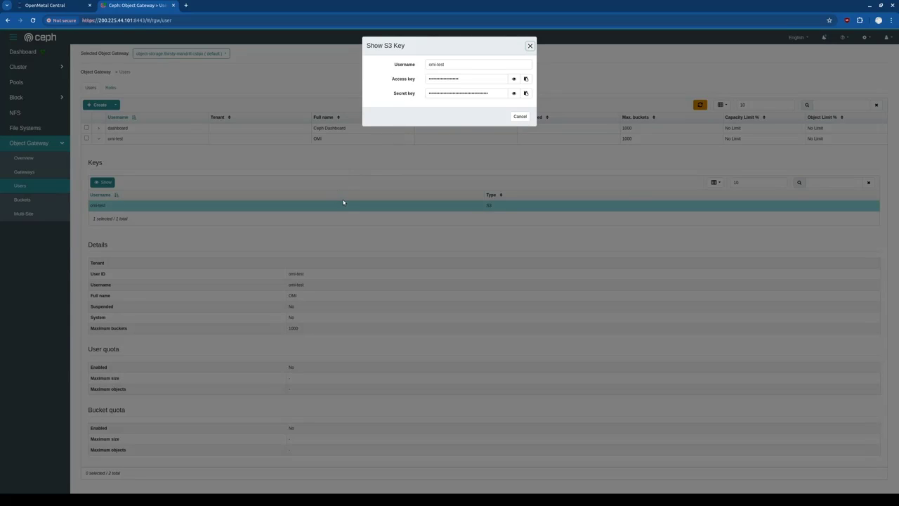
Step: Switch to Konsole, submit the comment line # 200.225.44.100 and run s3cmd --configure
mouse_move(169, 499)
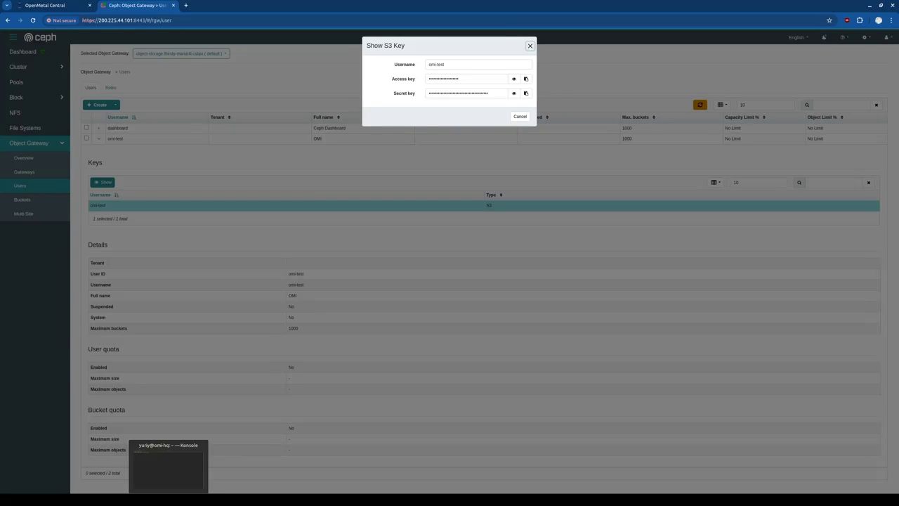
click(168, 467)
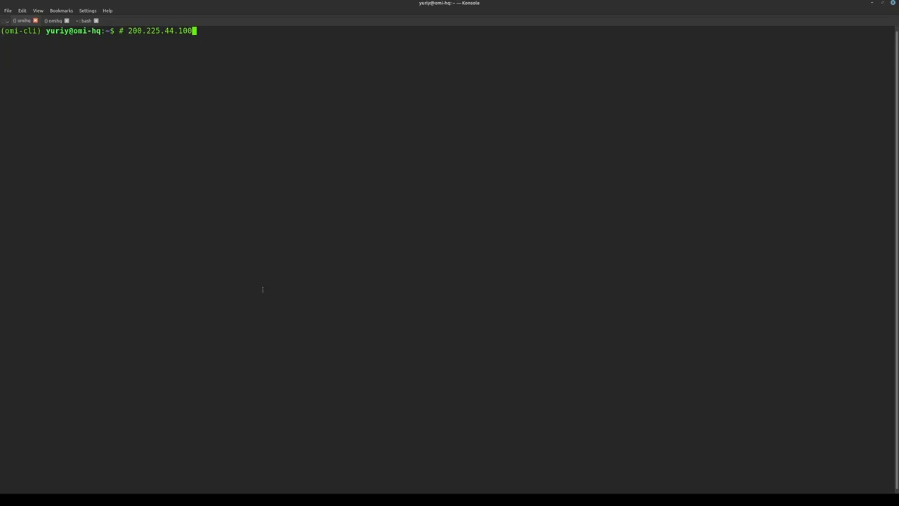
key(Return)
text(s3)
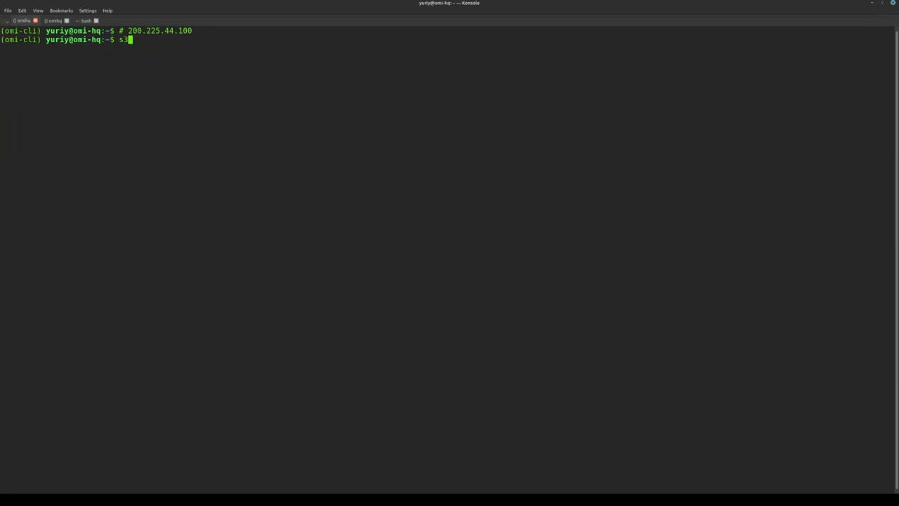
text(cmd --configure)
key(Return)
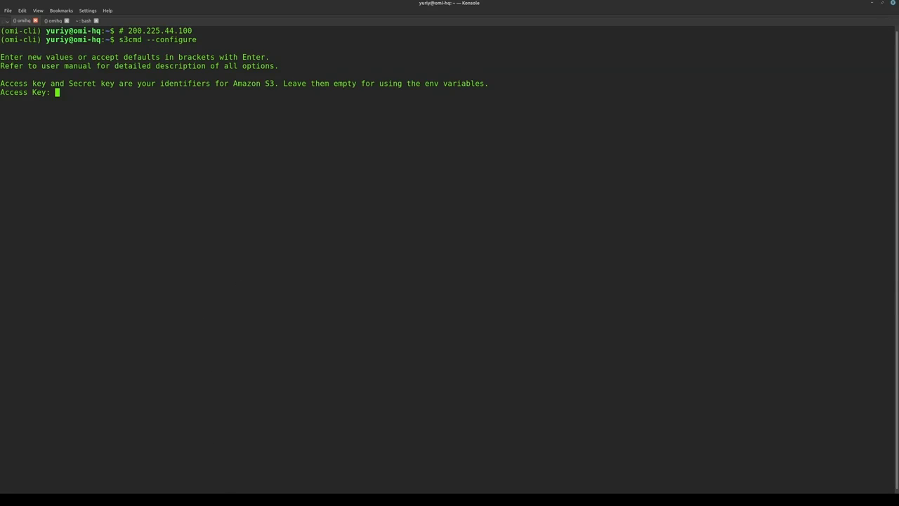
Step: Copy the omi-test user's access key from the Ceph dashboard and paste it at the s3cmd access key prompt
key(alt+Tab)
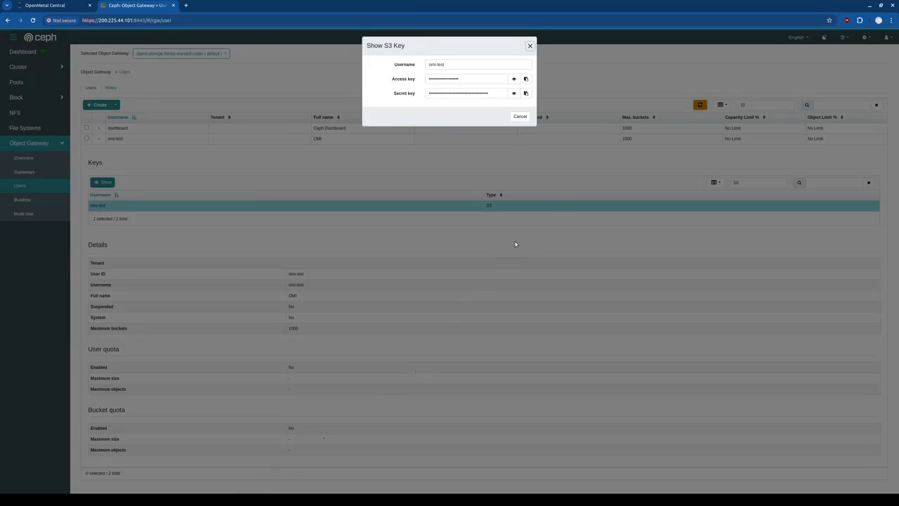
click(526, 79)
click(526, 79)
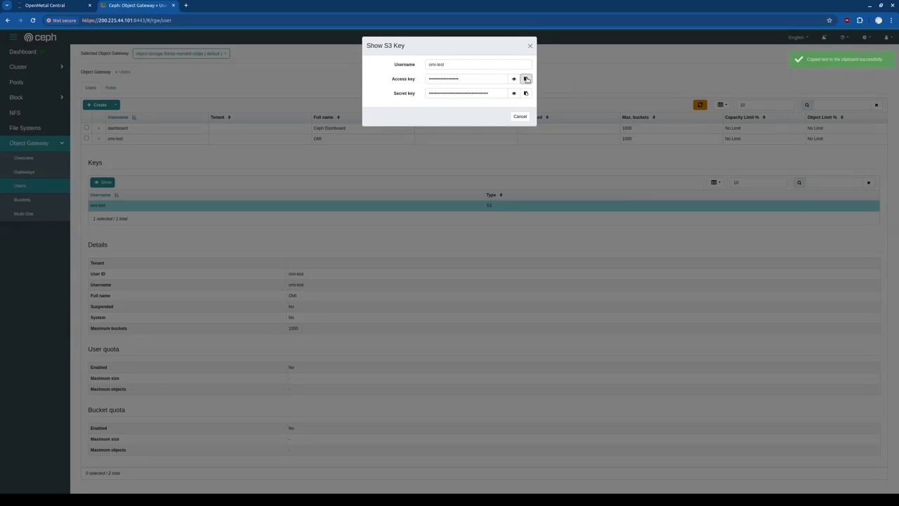
key(alt+Tab)
key(ctrl+shift+v)
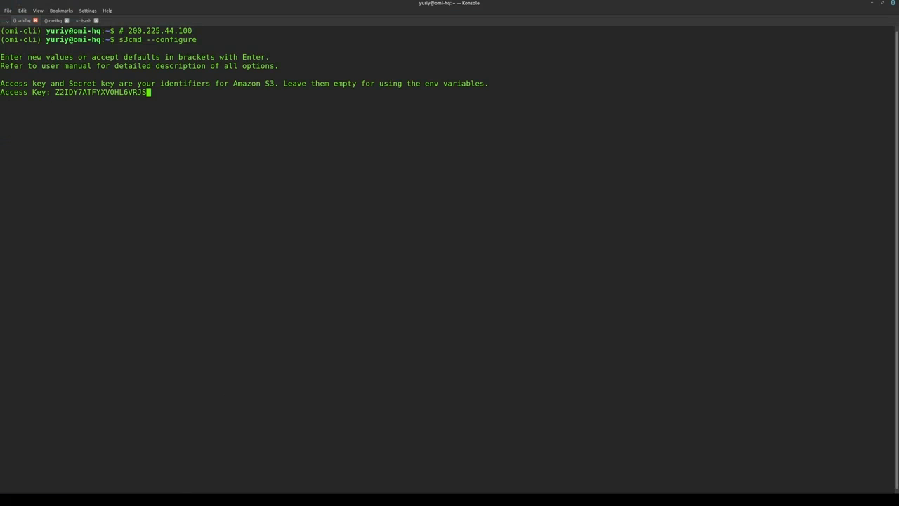
Step: Copy the omi-test user's secret key from the Ceph dashboard into the s3cmd prompt and accept the default region US
key(alt+Tab)
click(526, 93)
key(alt+Tab)
key(ctrl+shift+v)
key(Return)
key(Return)
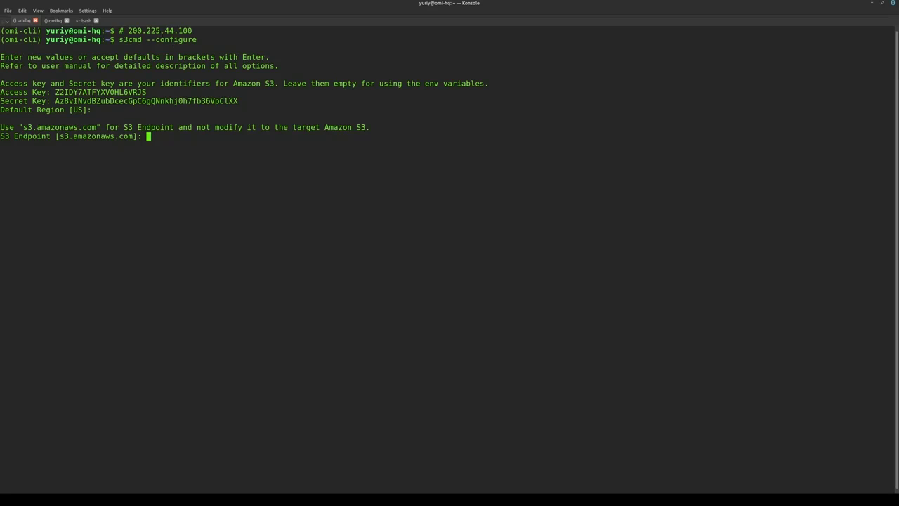
Step: Set the S3 endpoint and the DNS-style bucket template to 200.225.44.100, leaving the encryption password empty
double_click(161, 31)
click(241, 163)
key(ctrl+shift+v)
key(Return)
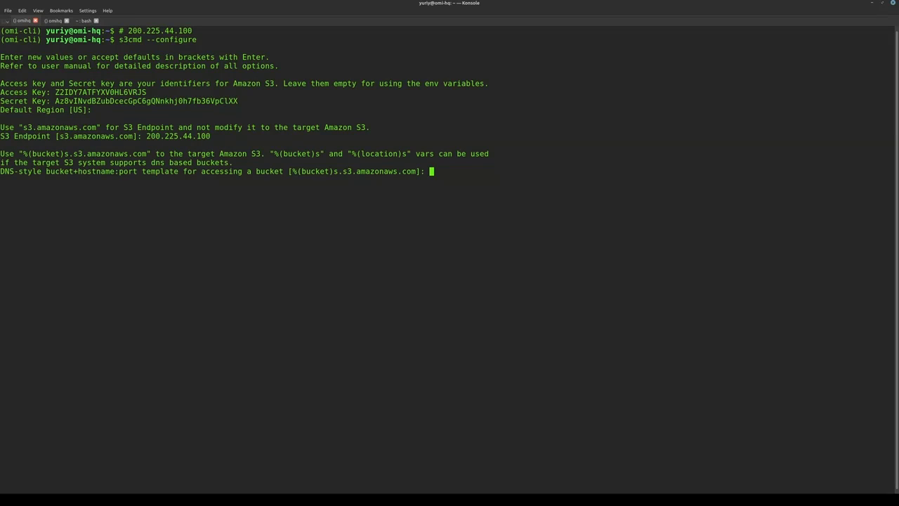
key(ctrl+shift+v)
key(Return)
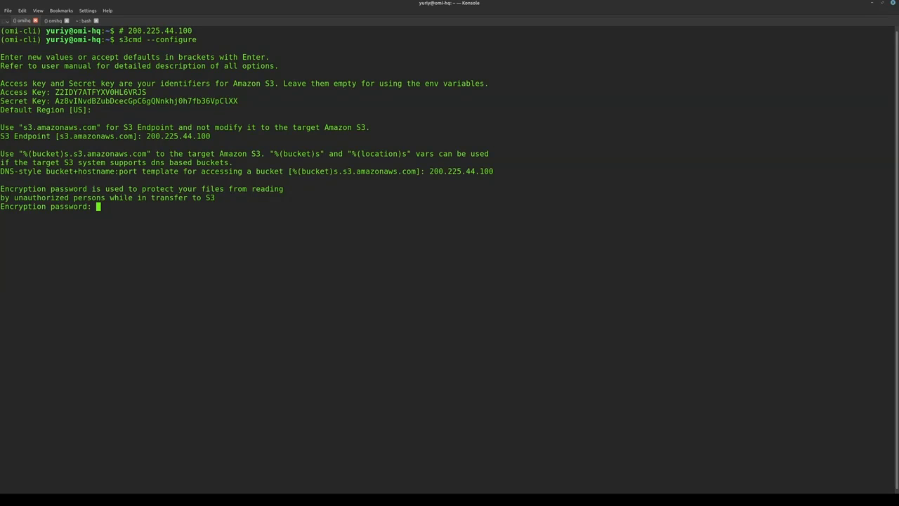
key(Return)
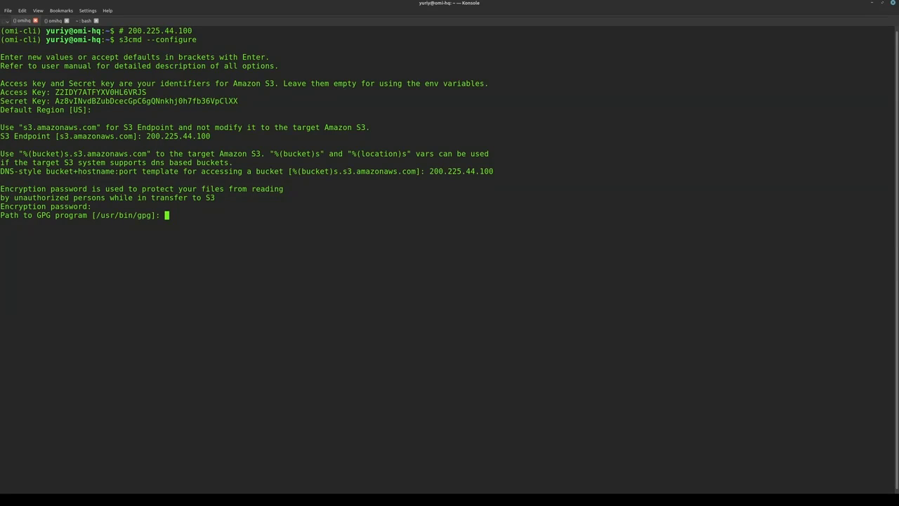
Step: Accept the default GPG program path, answer No to the HTTPS protocol and leave the HTTP proxy server name empty
key(Return)
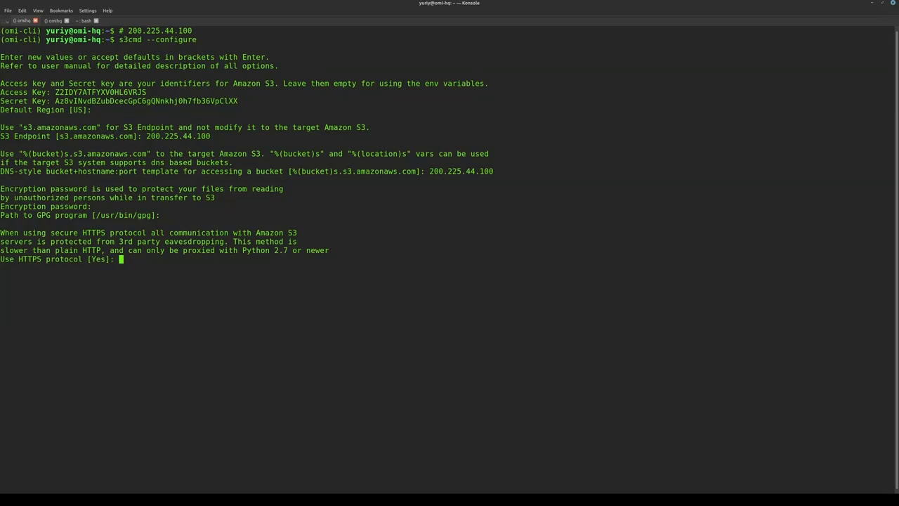
text(No)
key(Return)
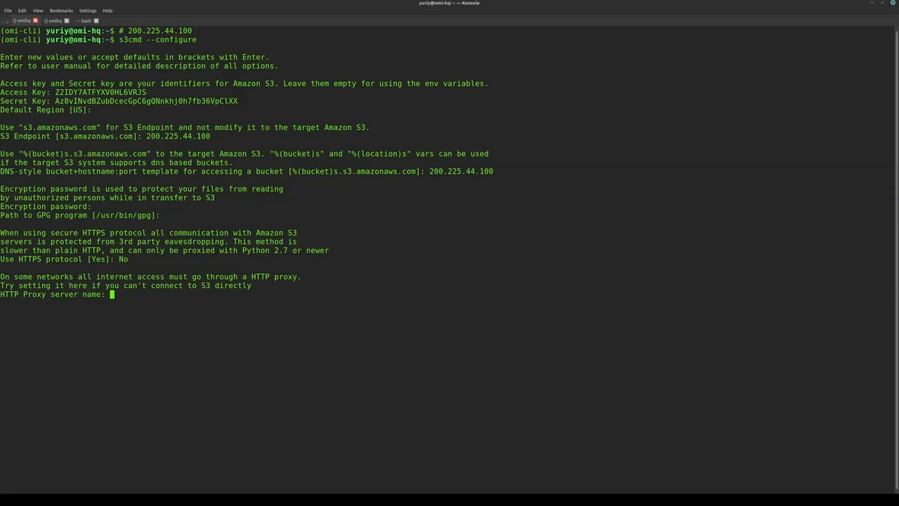
key(Return)
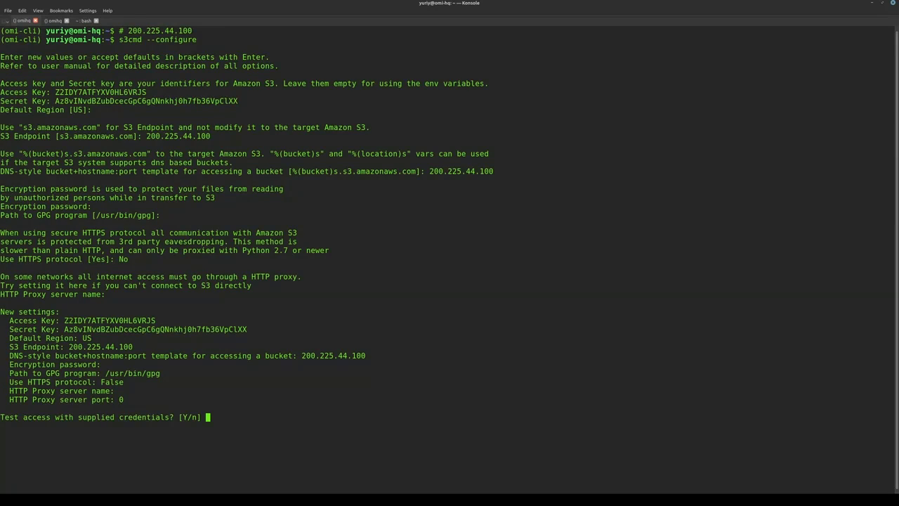
Step: Test access with the supplied credentials, save the s3cmd settings and clear the terminal
text(Y)
key(Return)
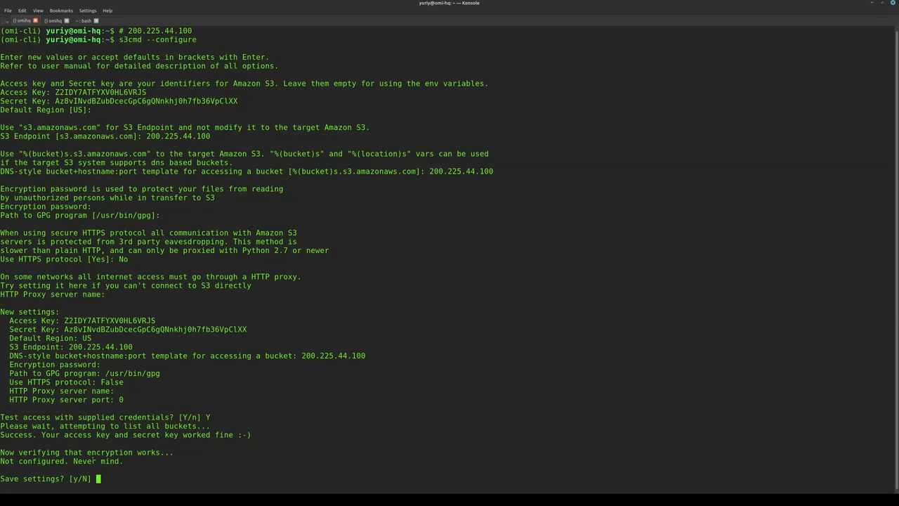
text(y)
key(Return)
text(clear)
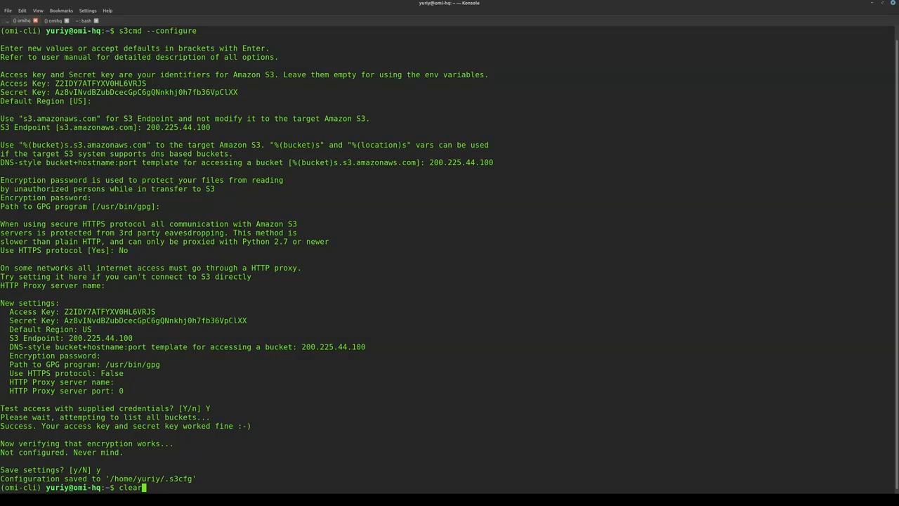
key(Return)
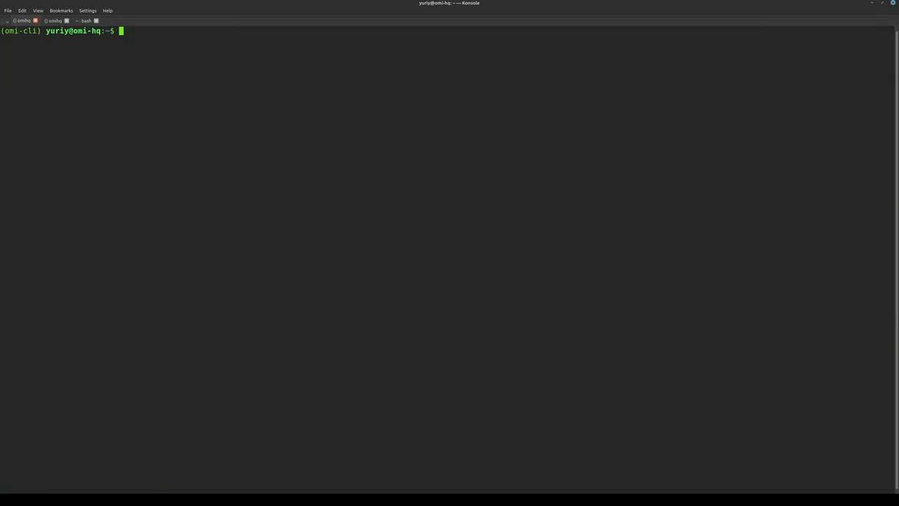
Step: List the existing buckets with s3cmd ls s3:// and create the bucket s3://omi-test
text(s3cmd ls s3://)
key(Return)
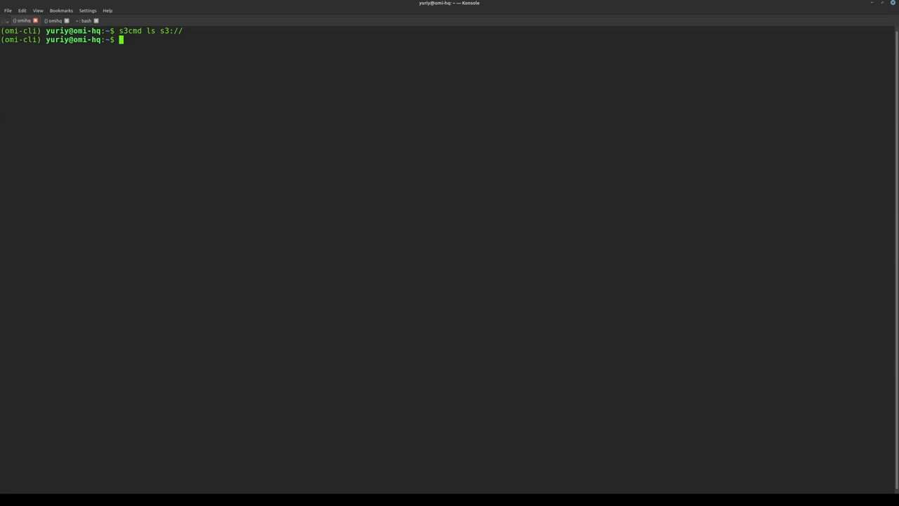
text(s3cmd mb s3://omi-test)
key(Return)
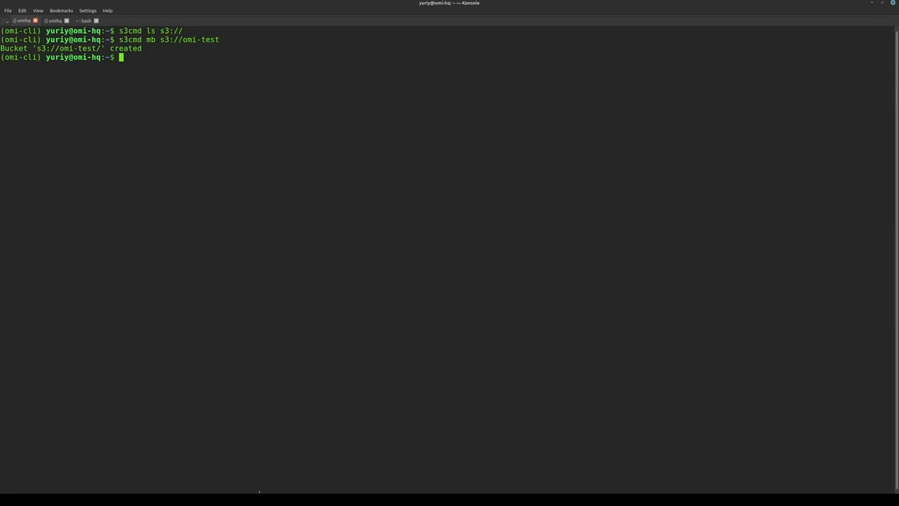
Step: Switch to the Ceph dashboard, close the S3 key dialog and view the Object Gateway bucket list
click(229, 499)
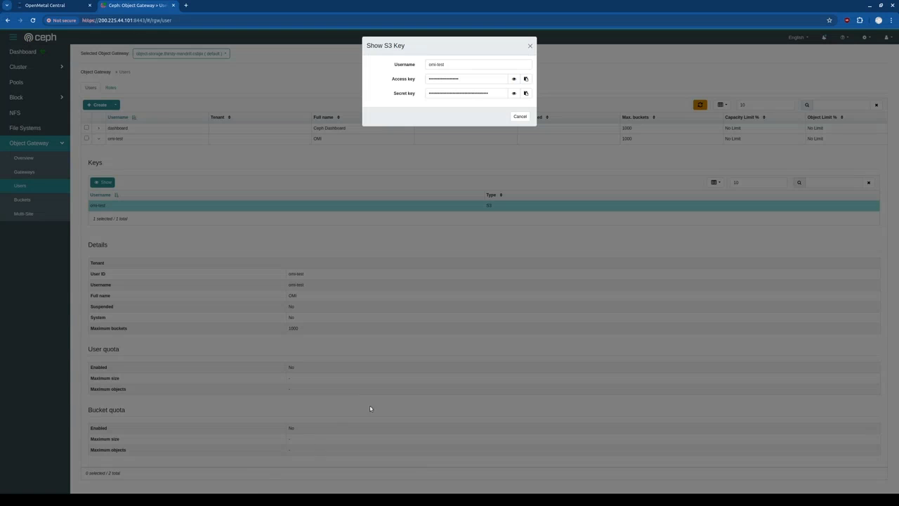
click(524, 112)
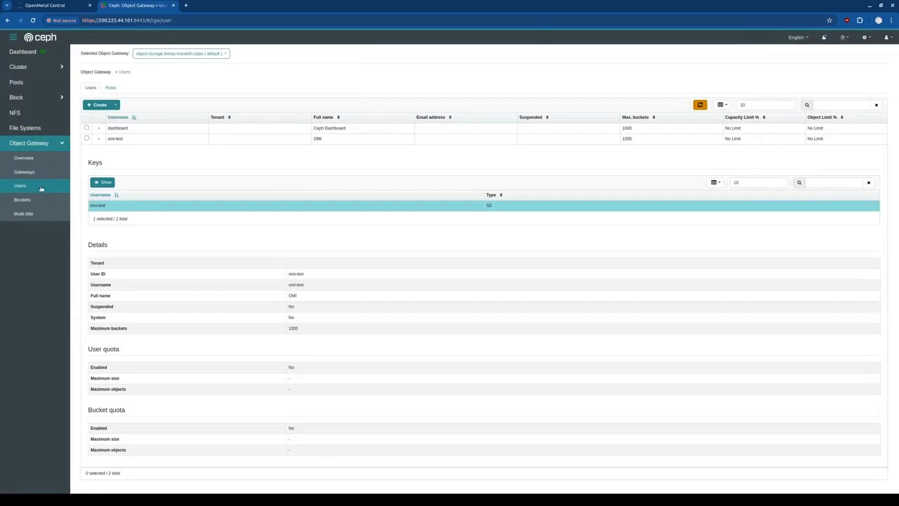
click(22, 199)
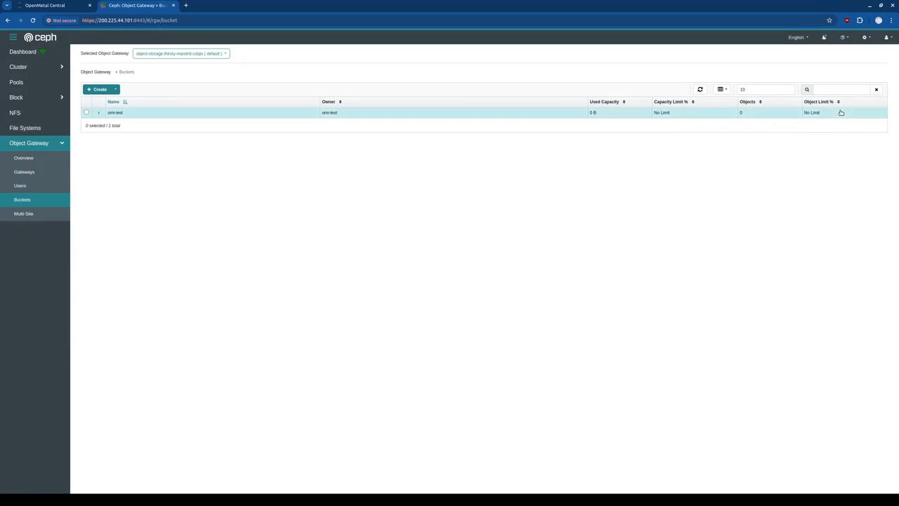
Step: Switch to Konsole and upload neptune.png to s3://omi-test/neptune.png with s3cmd put
key(alt+Tab)
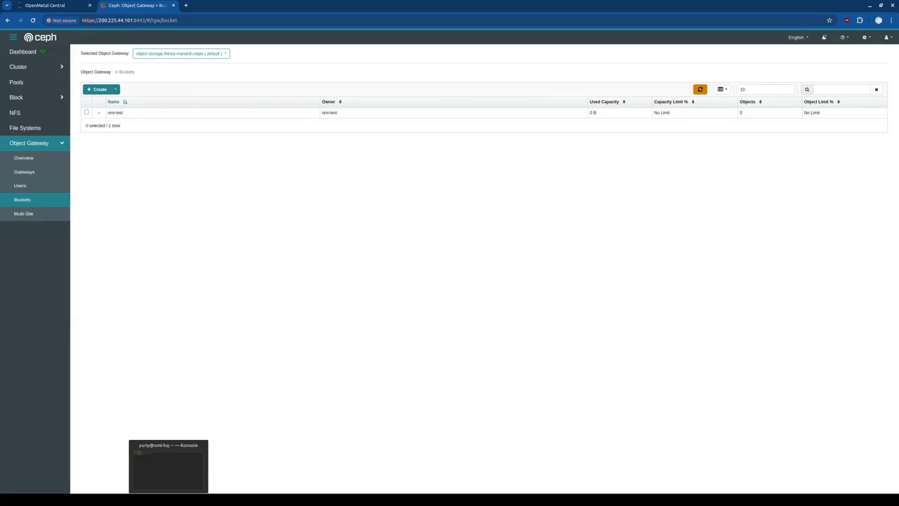
text(s3cmd put )
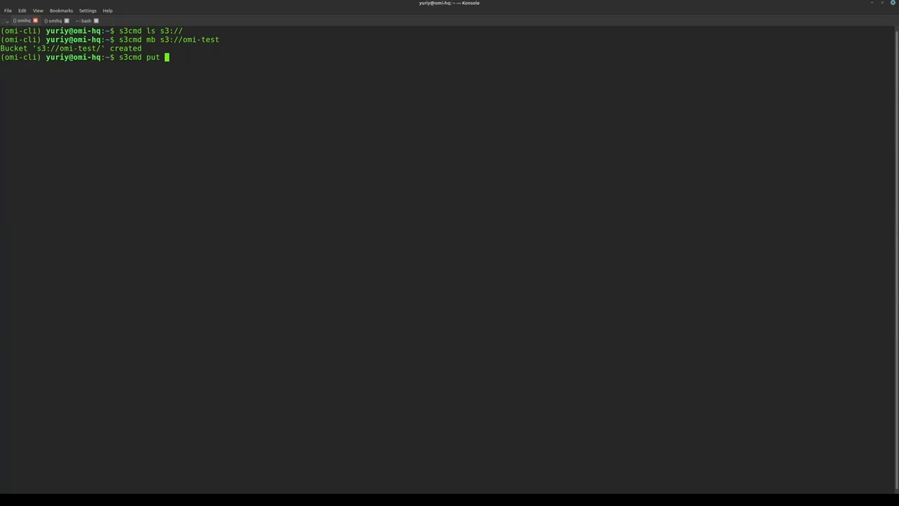
text(nep)
key(Tab)
text(s3://omi-test/nep)
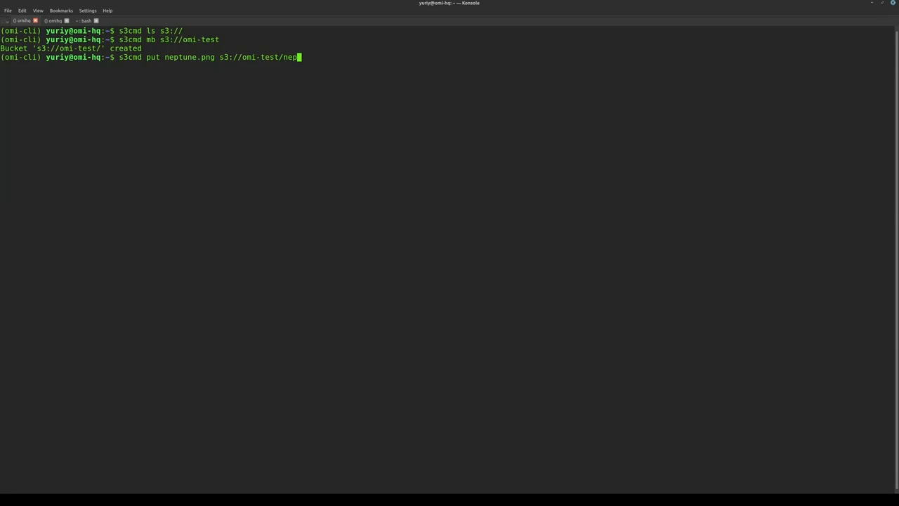
text(tune.png)
key(Return)
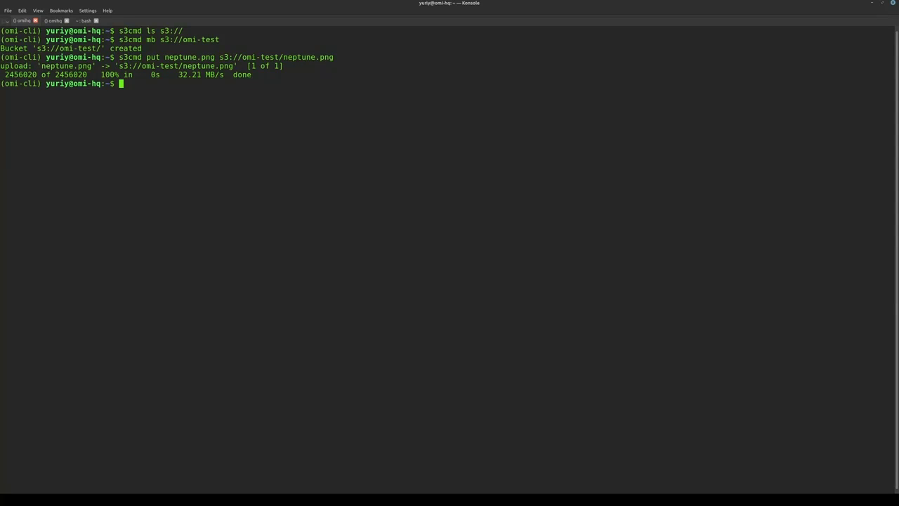
Step: Show the size of the large test file by rerunning ls -lah 5GB-textfile.txt from the command history
key(Up)
key(Up)
key(Up)
key(Up)
key(Up)
key(Up)
key(Return)
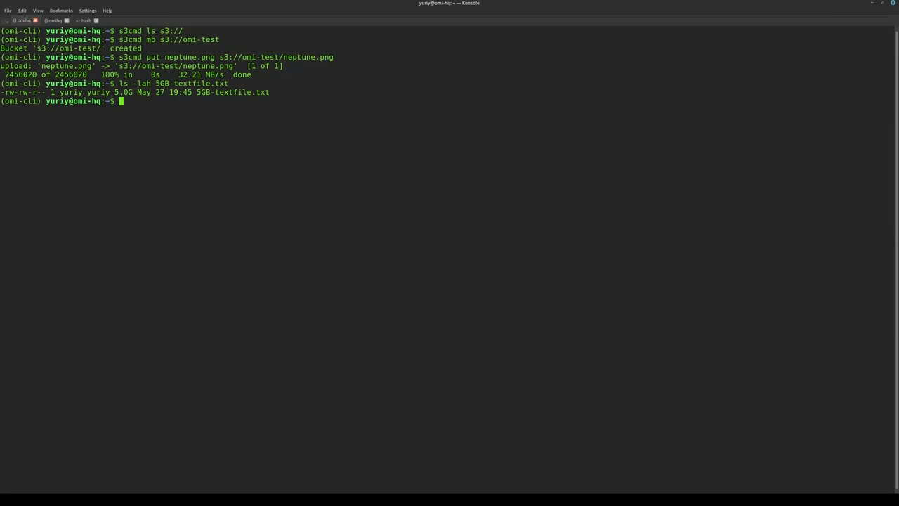
Step: Recall the commented s3cmd put command, uncomment it and upload 5GB-textfile.txt to s3://omi-test/5GB-textfile.txt with --multipart-chunk-size-mb=250
key(Up)
key(Up)
key(Up)
key(Up)
key(Up)
key(Up)
key(Up)
key(Up)
key(Up)
key(Up)
key(Up)
key(Up)
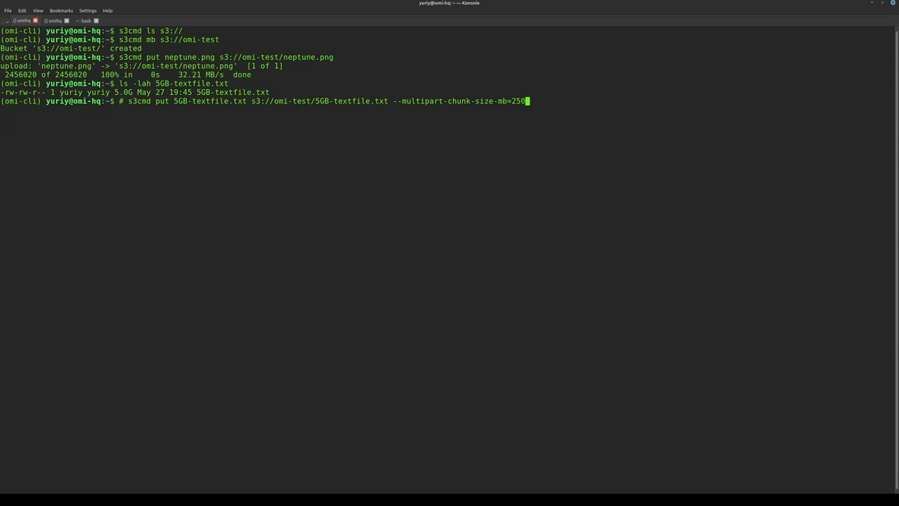
key(Home)
key(Delete)
key(Delete)
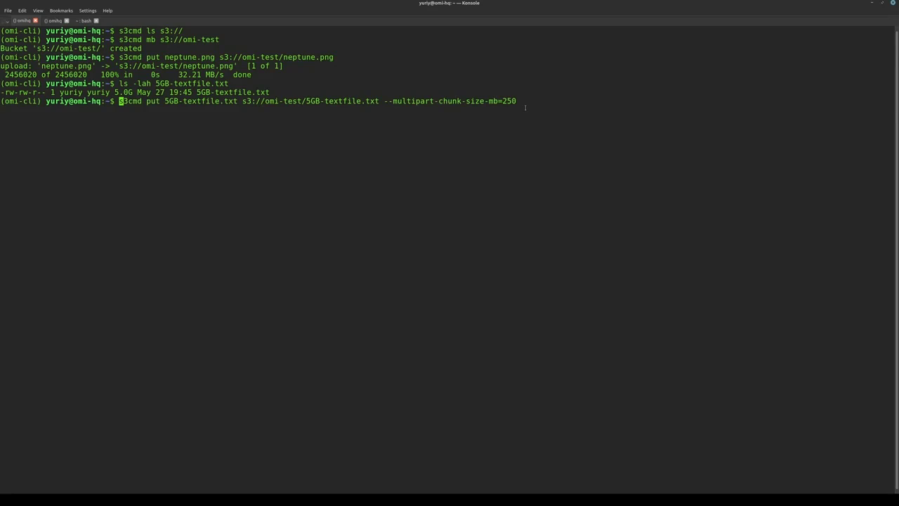
key(Return)
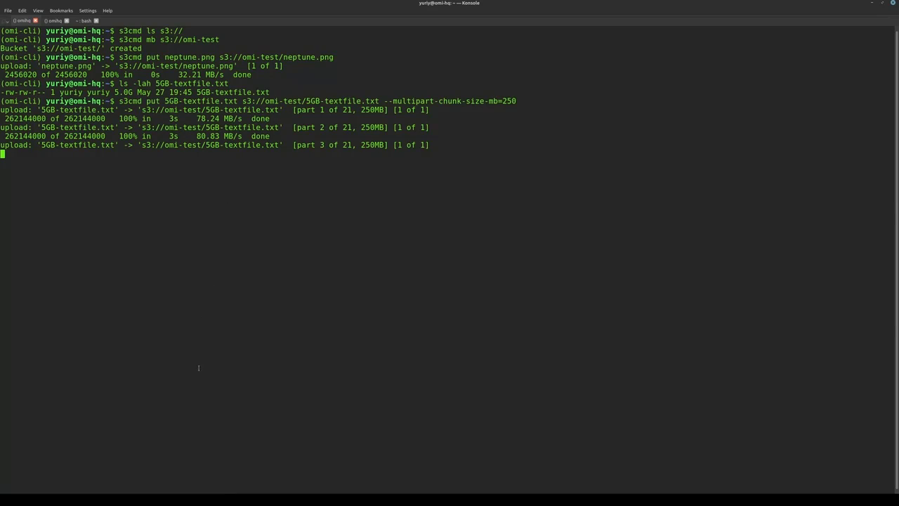
Step: Switch to the Ceph dashboard and view the Object Gateway overview while the upload runs
mouse_move(229, 499)
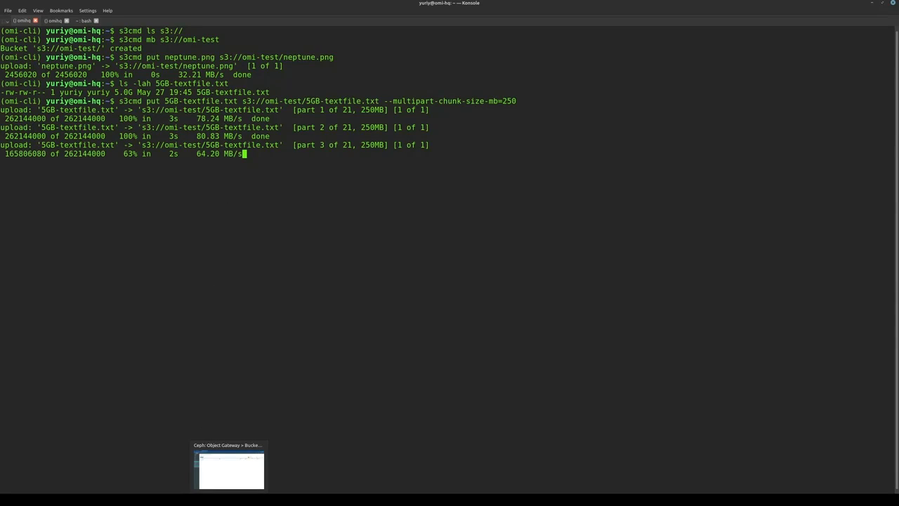
click(231, 469)
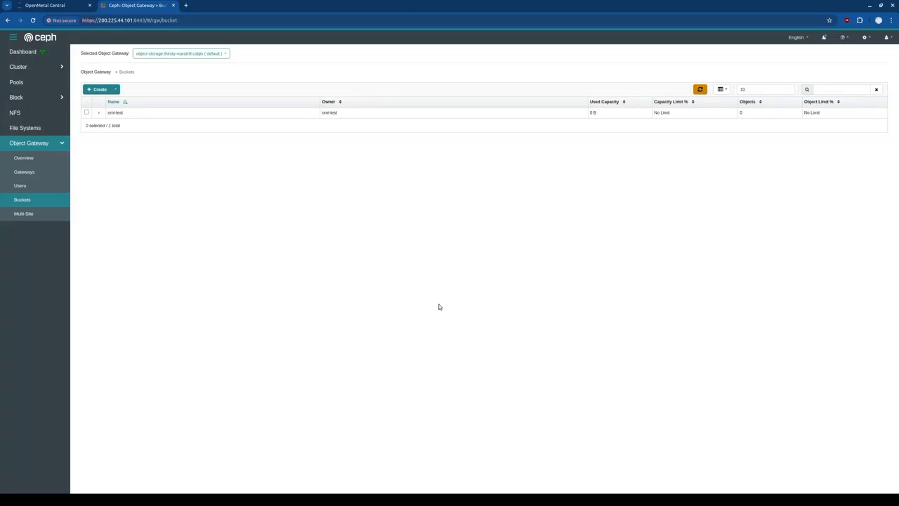
click(42, 160)
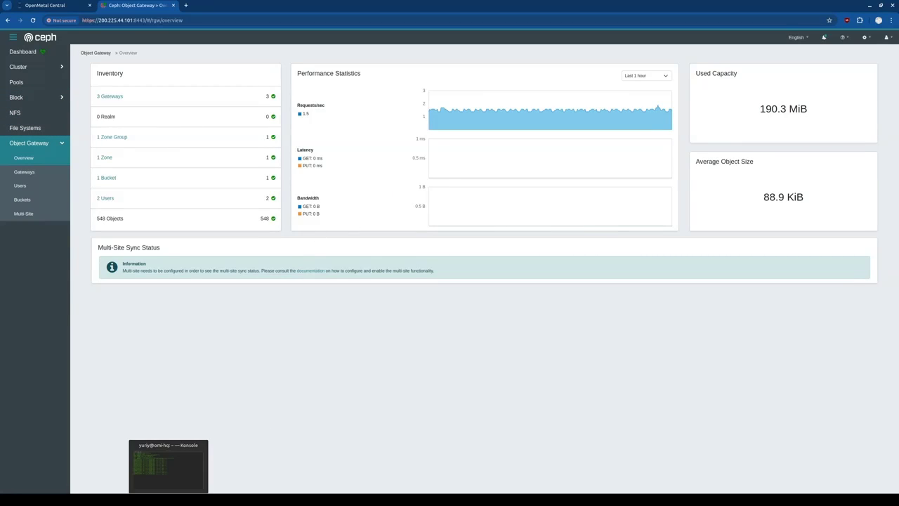
Step: Return to Konsole and highlight the size of 5GB-textfile.txt in the file listing
click(169, 499)
drag(110, 92, 137, 92)
double_click(125, 92)
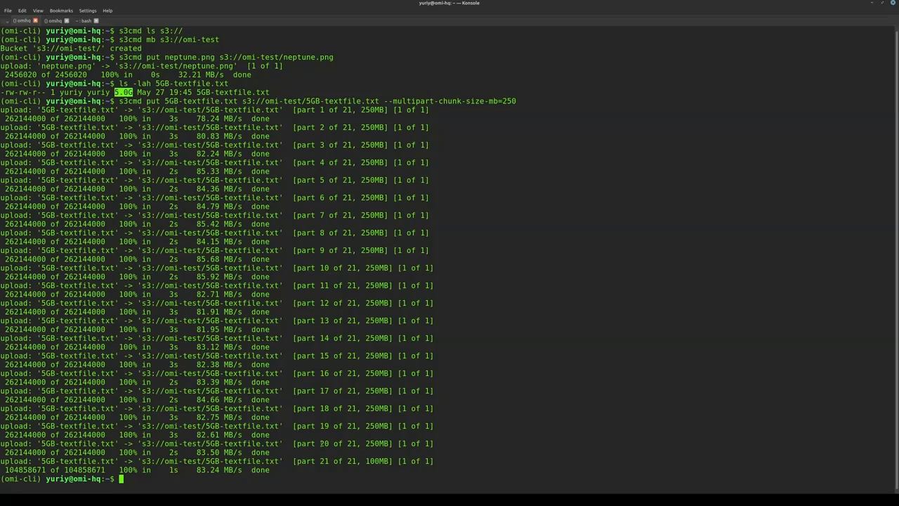
Step: Return to the Ceph dashboard and check the omi-test bucket's used capacity and object count in the bucket list
mouse_move(229, 500)
click(229, 499)
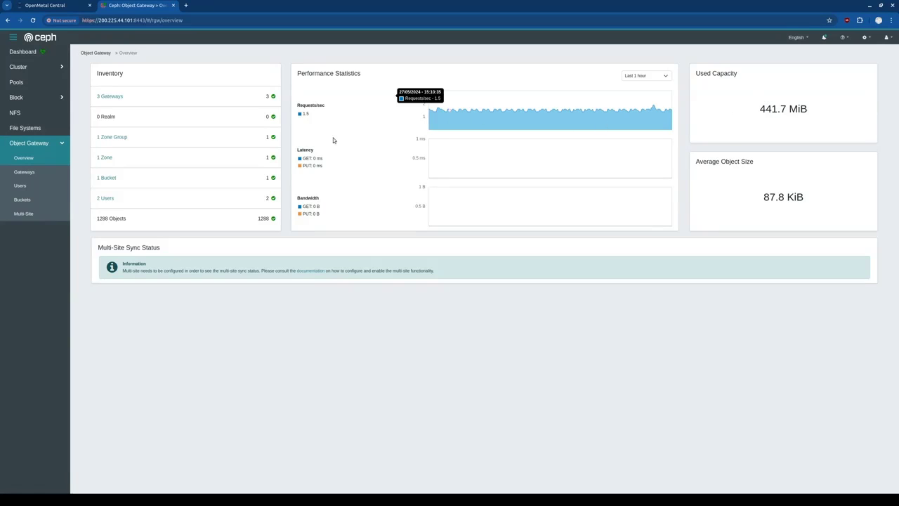
click(38, 201)
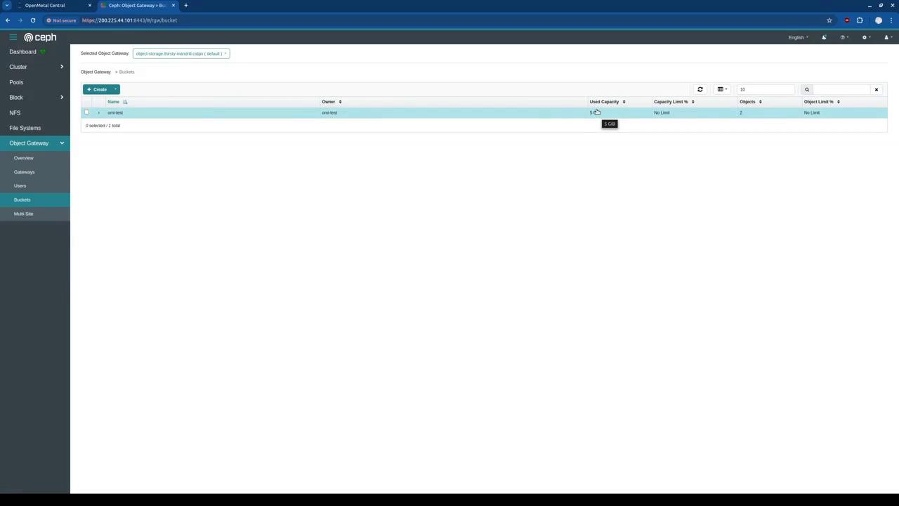
Step: Examine the overall performance of the pools, highlighting the compression factor of default.rgw.buckets.data in the pool overview
click(35, 86)
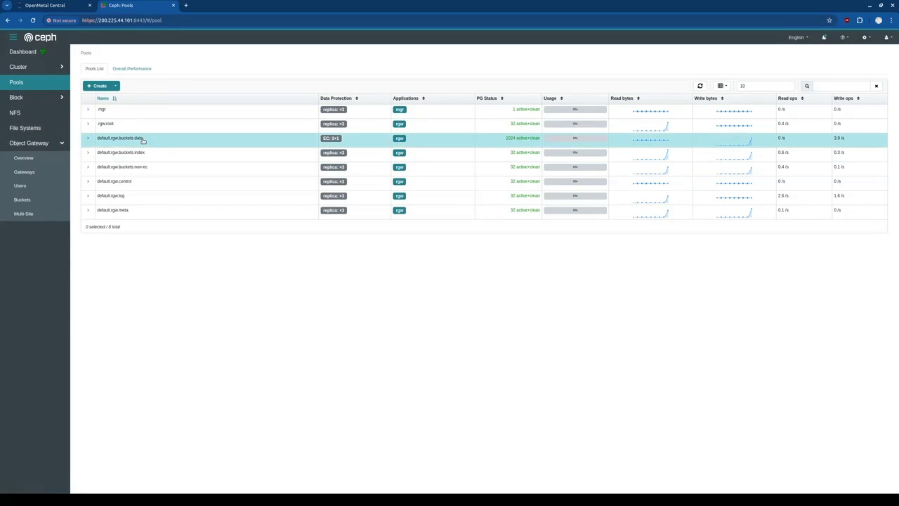
click(134, 67)
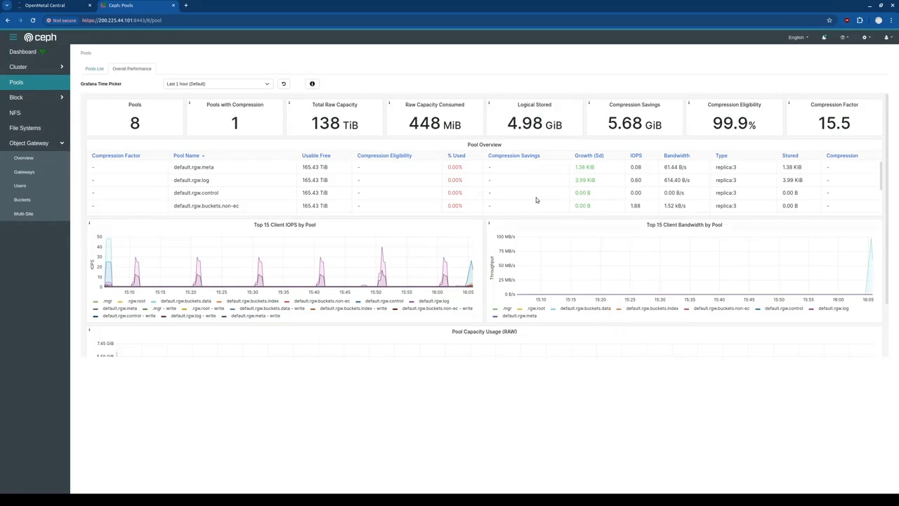
scroll(587, 185, down, 3)
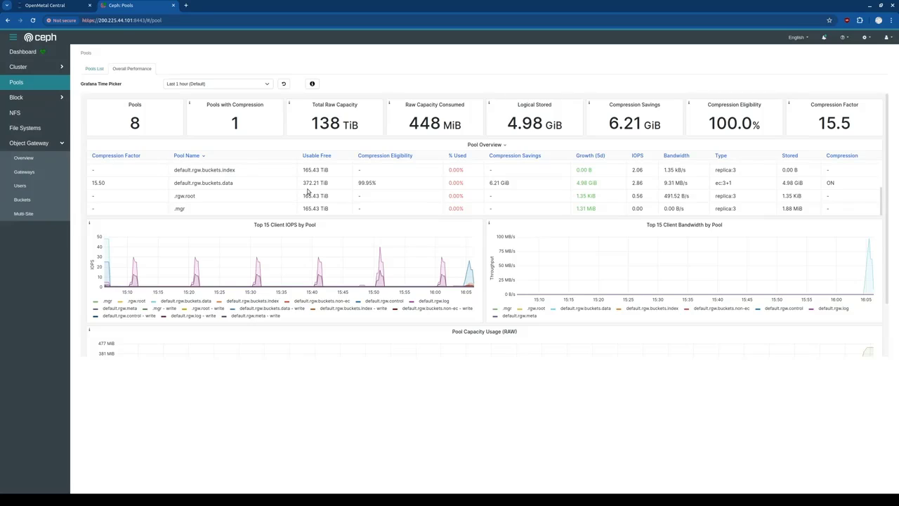
double_click(99, 183)
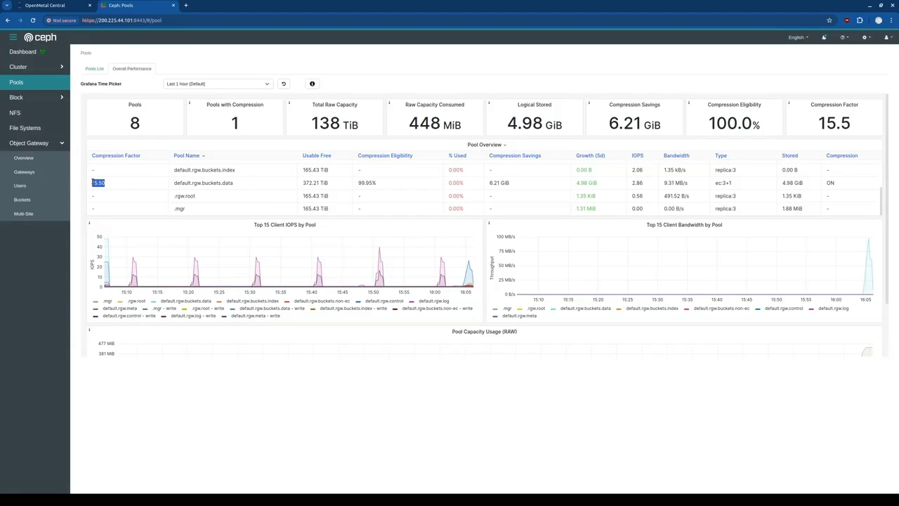
click(121, 187)
Step: Reopen the Object Gateway overview and highlight its used capacity figure
click(40, 159)
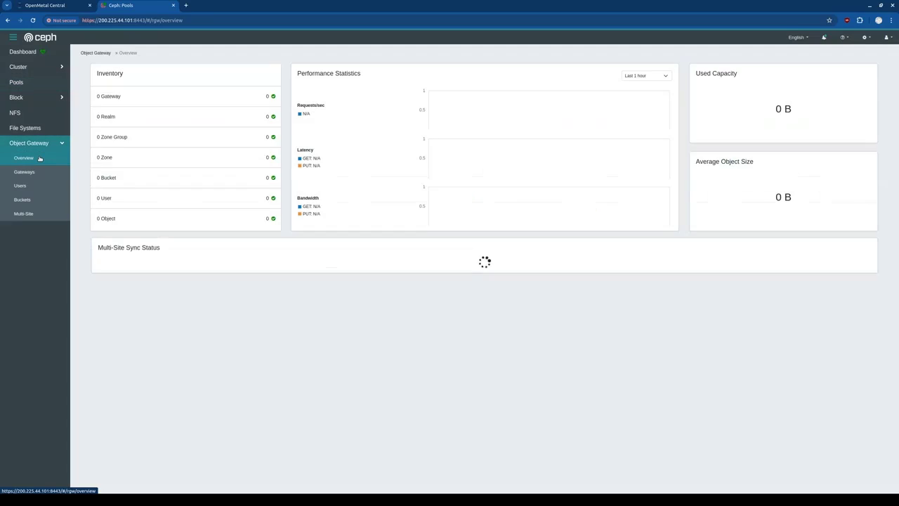
drag(811, 110, 748, 113)
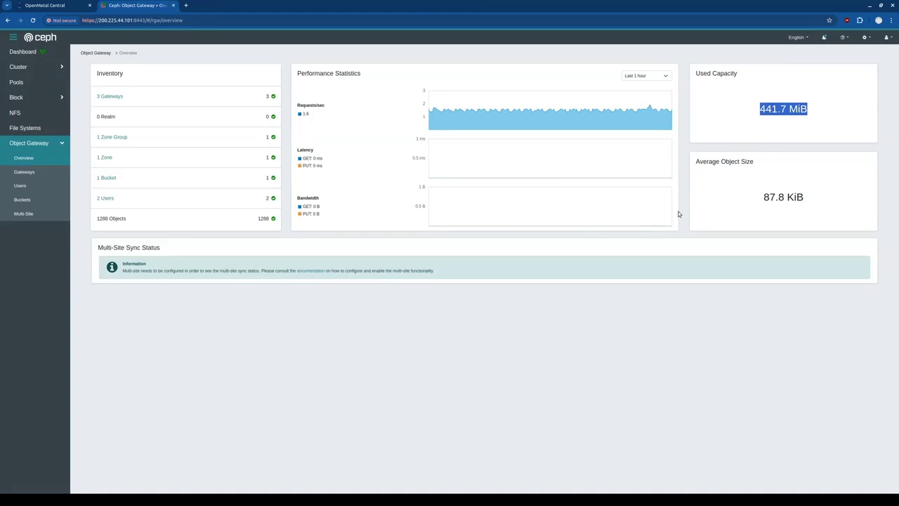
click(435, 343)
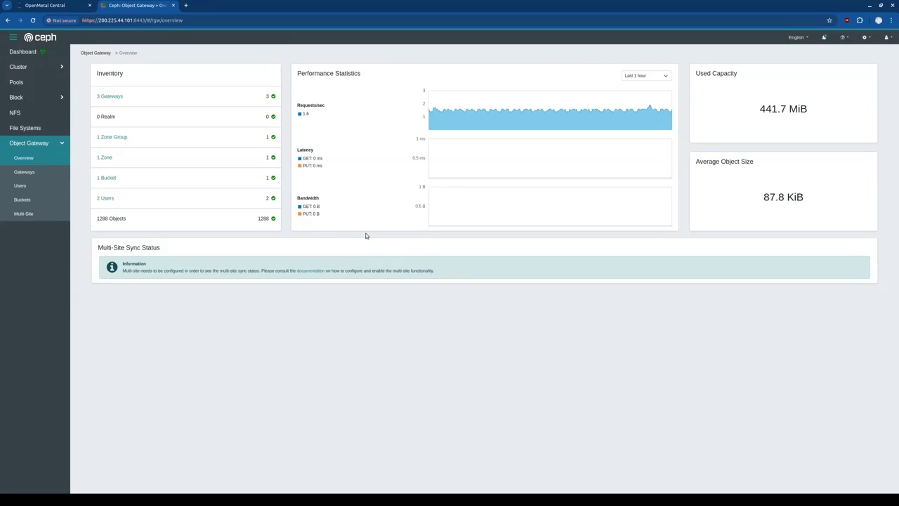
Step: Switch to Konsole, clear the terminal and list all S3 buckets with s3cmd ls s3://
mouse_move(168, 500)
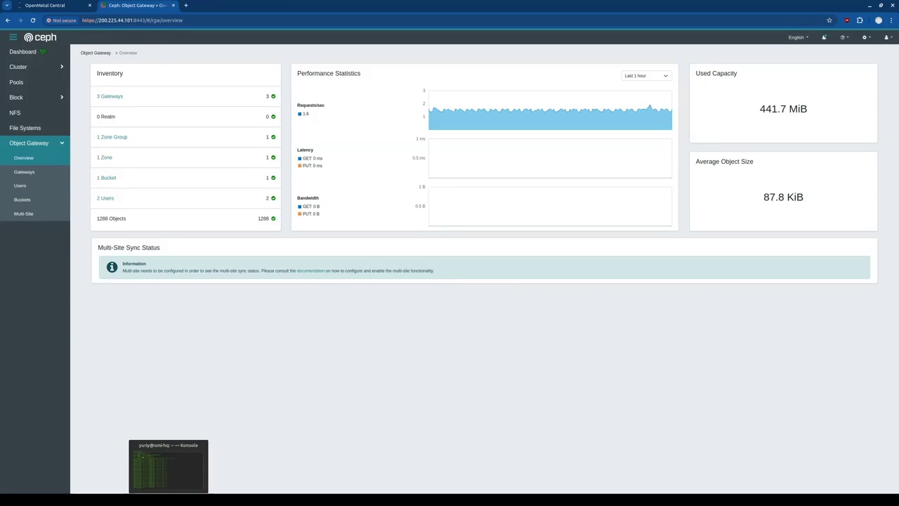
click(168, 500)
click(359, 321)
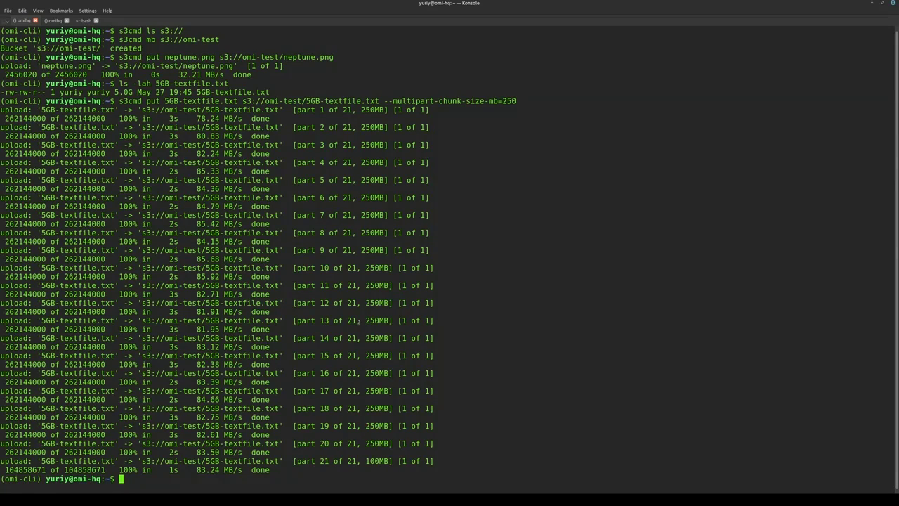
text(clear)
key(Return)
text(s3)
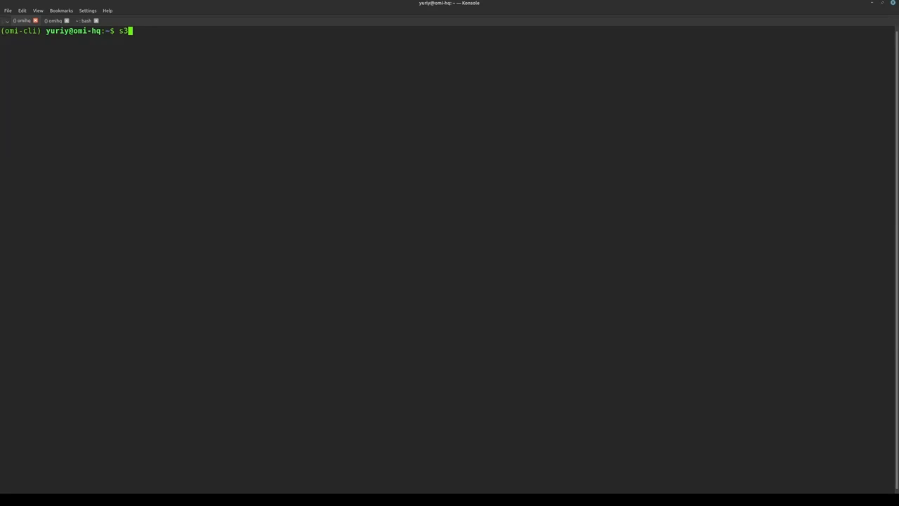
text(cmd ls s3://)
key(Return)
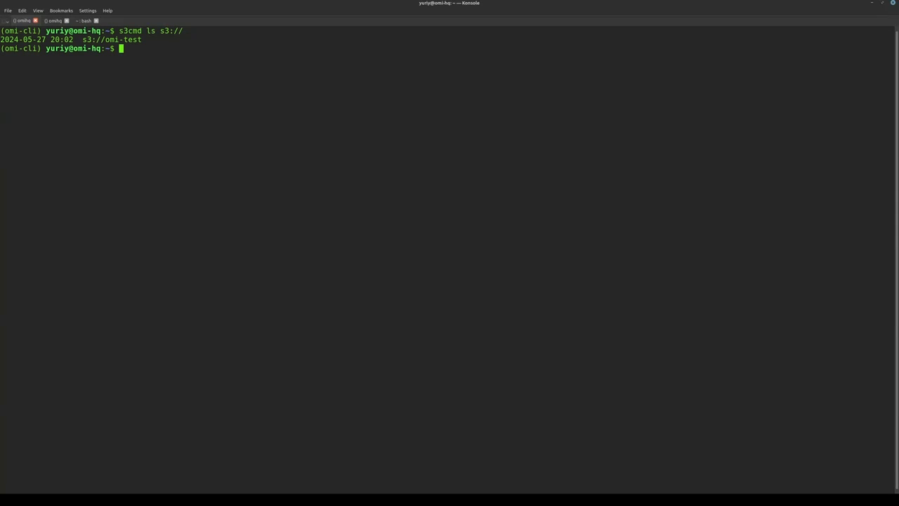
Step: List the contents of the omi-test bucket with s3cmd ls s3://omi-test
key(Up)
text(omi-test)
key(Return)
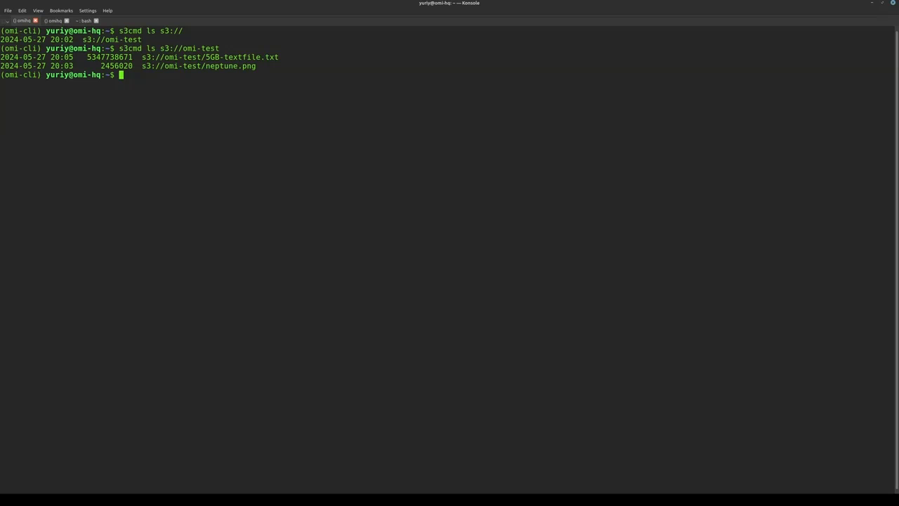
Step: Make neptune.png in the omi-test bucket public by running s3cmd setacl s3://omi-test/neptune.png --acl-public
key(Up)
text(/neptune.png)
key(Left)
key(Left)
key(Left)
key(Left)
key(Left)
key(Left)
key(Left)
key(Left)
key(Left)
key(Left)
key(Left)
key(Left)
key(Left)
key(Left)
key(Left)
key(Left)
key(Left)
key(Left)
key(Left)
key(Left)
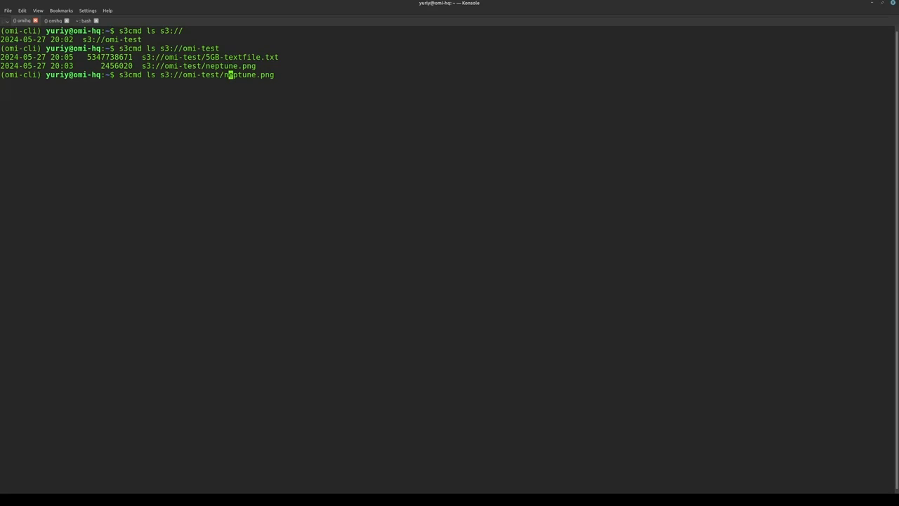
key(BackSpace)
key(BackSpace)
text(setac)
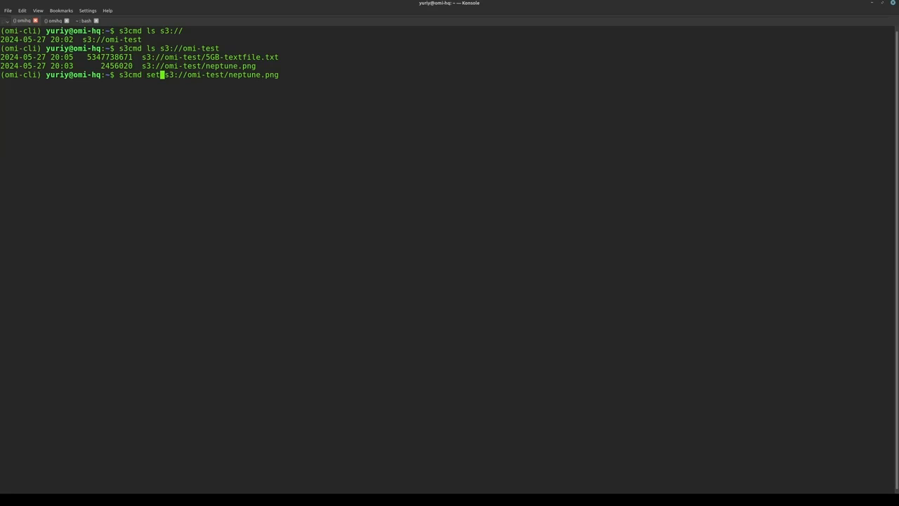
text(l)
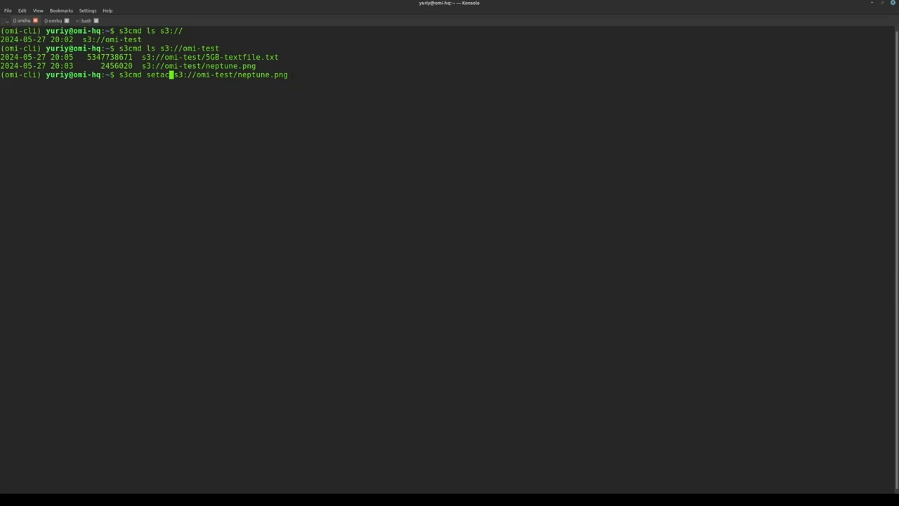
key(End)
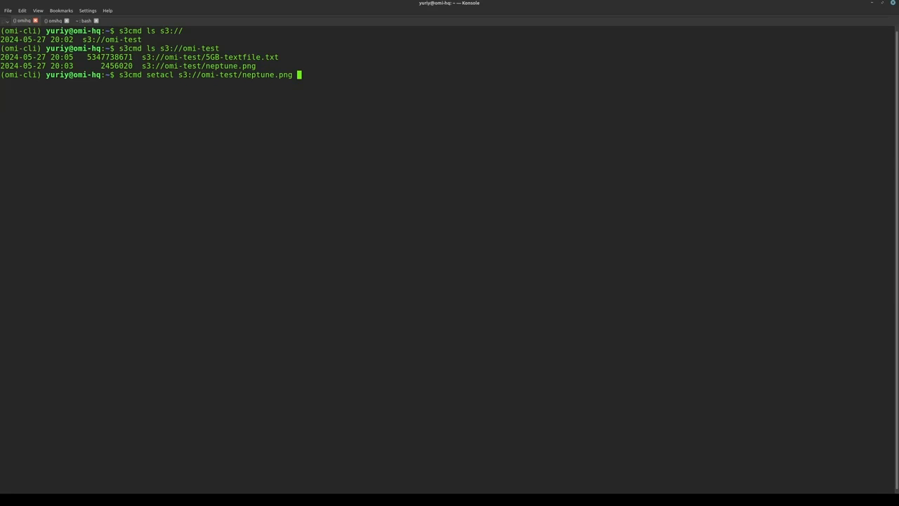
text(--acl-public)
key(Return)
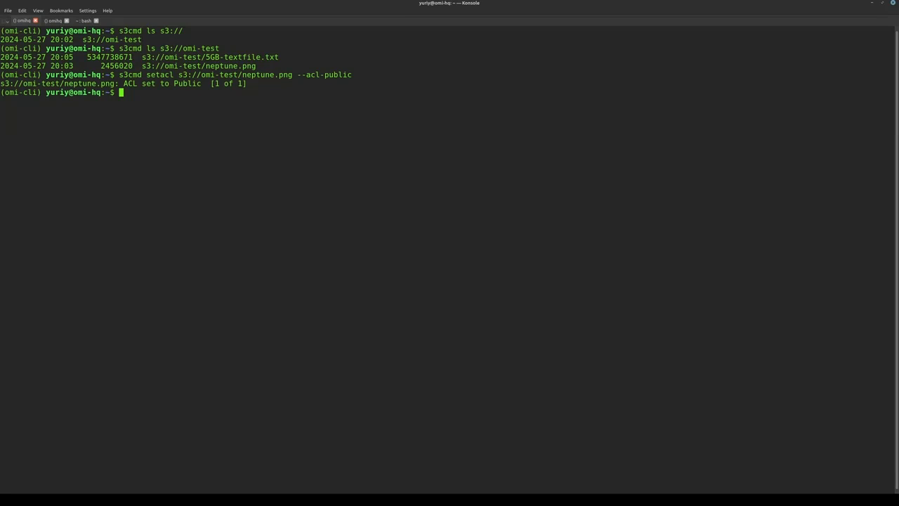
Step: Show the object details of neptune.png with s3cmd info s3://omi-test/neptune.png
key(Up)
key(Home)
key(Right)
key(Right)
key(Right)
key(Right)
key(Right)
key(Right)
key(Right)
key(Right)
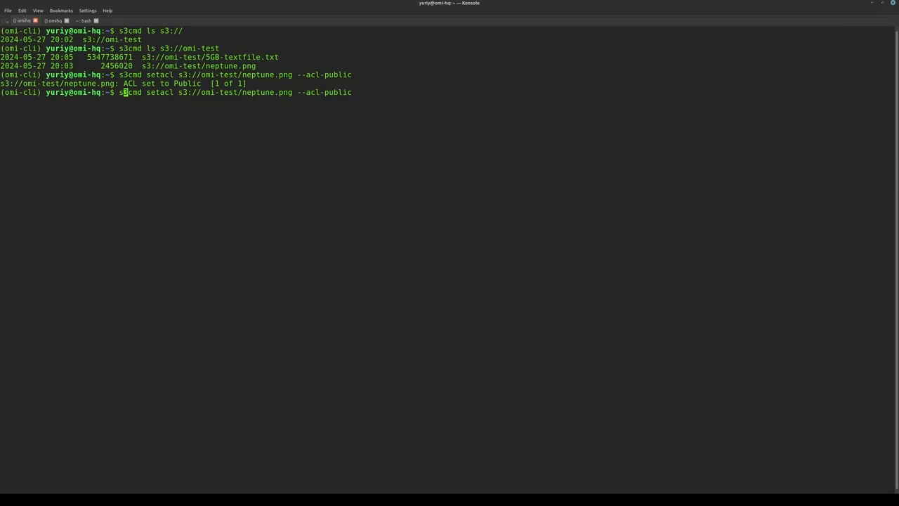
key(Left)
key(Left)
key(Return)
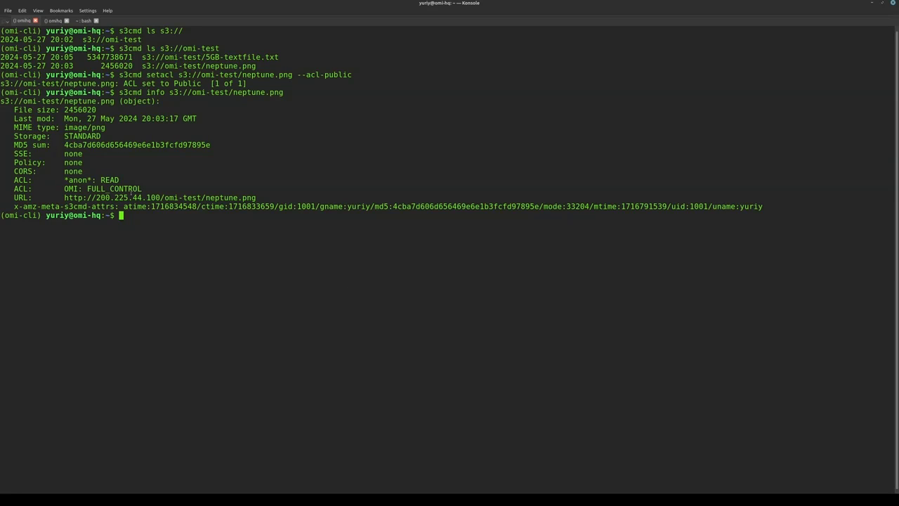
Step: Open the URL of neptune.png from the object details in a new browser tab, and return to the Ceph dashboard
double_click(188, 198)
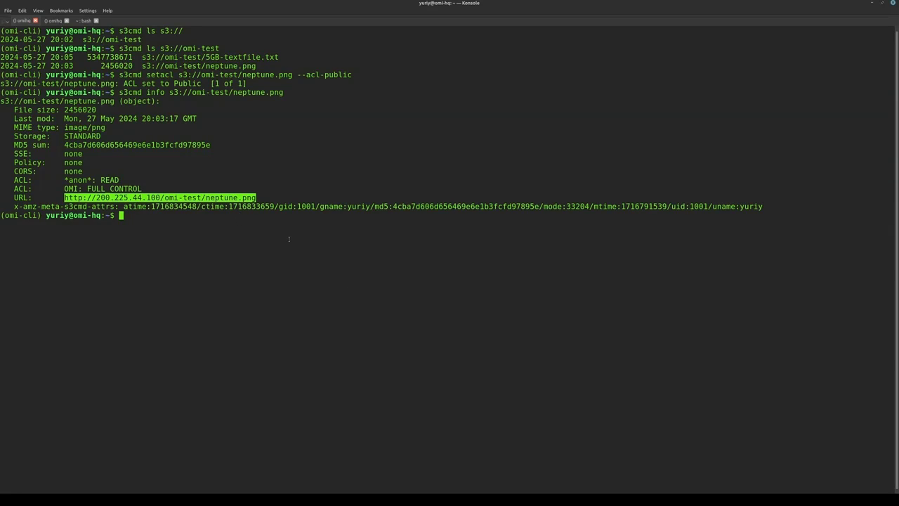
key(alt+Tab)
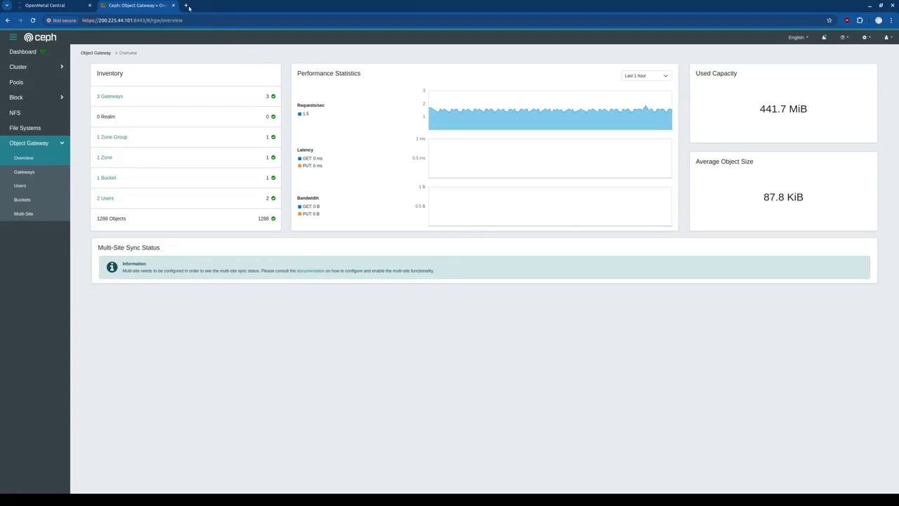
middle_click(186, 6)
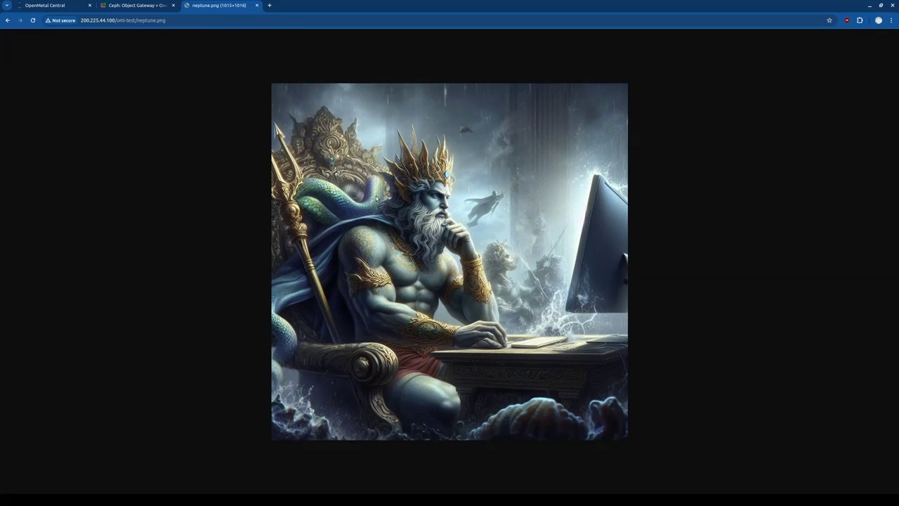
click(135, 7)
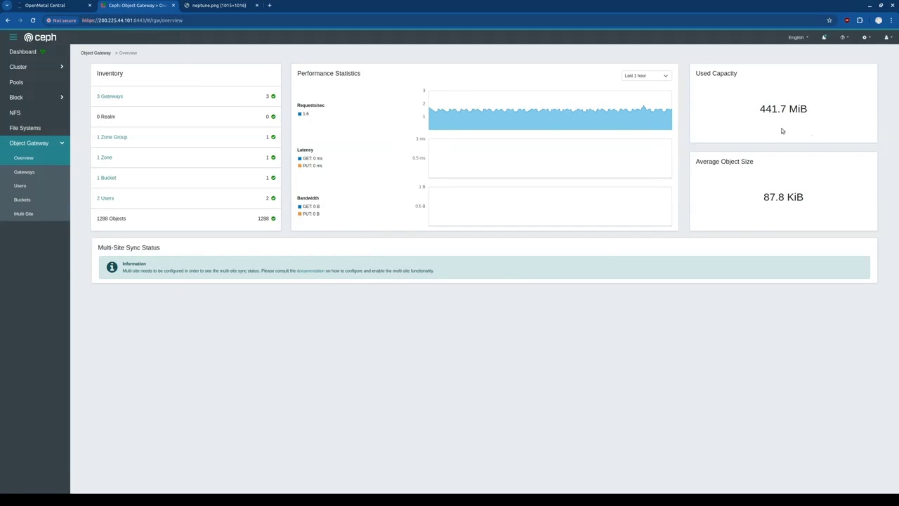